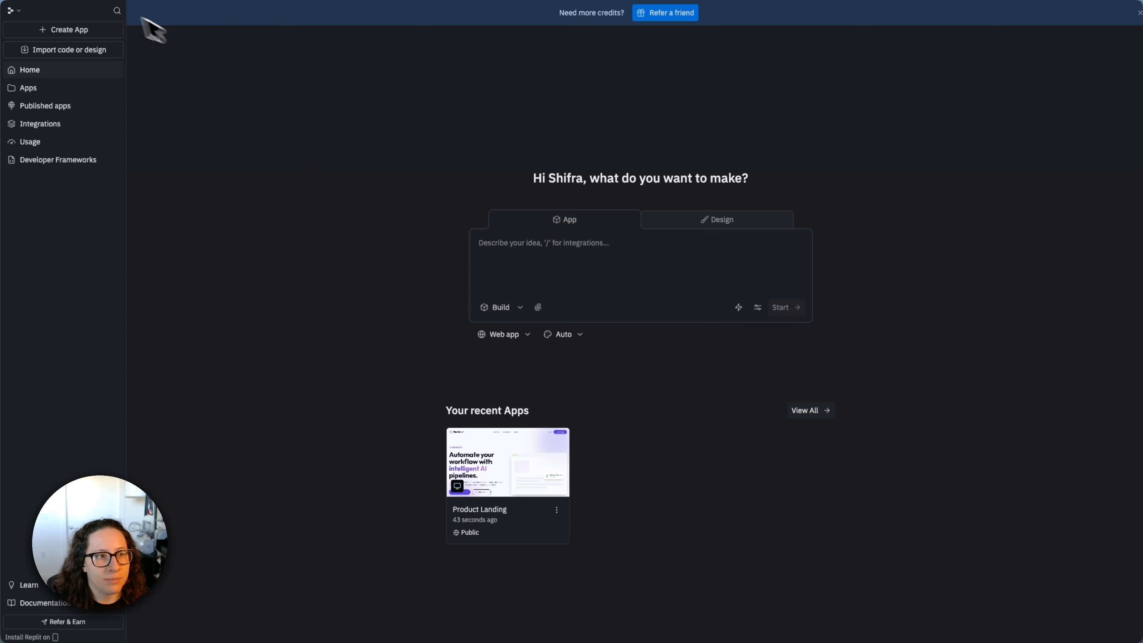
# - Enter an app prompt for a modern, responsive, high-quality product landing page with a clear hero, supporting content sections and a strong call to action
pyautogui.click(526, 299)
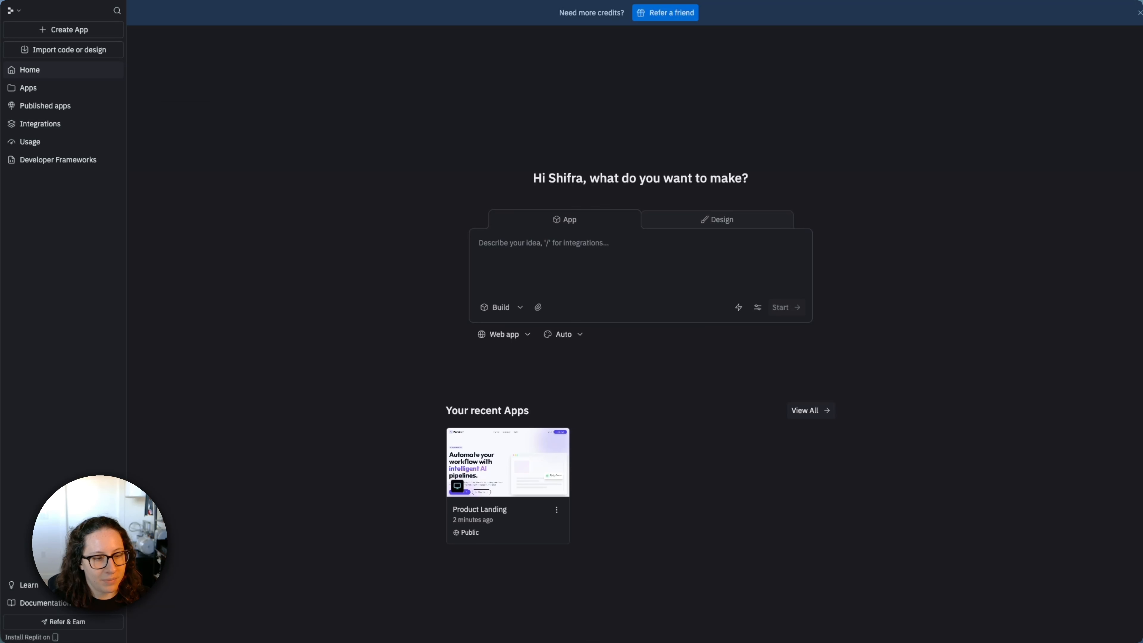
pyautogui.click(550, 267)
pyautogui.write('Create a modern, responsive, high-quality landing page for a new product or service. Include a clear hero section, supporting content sections, and a strong call to action, with a polished, production-ready layout.')
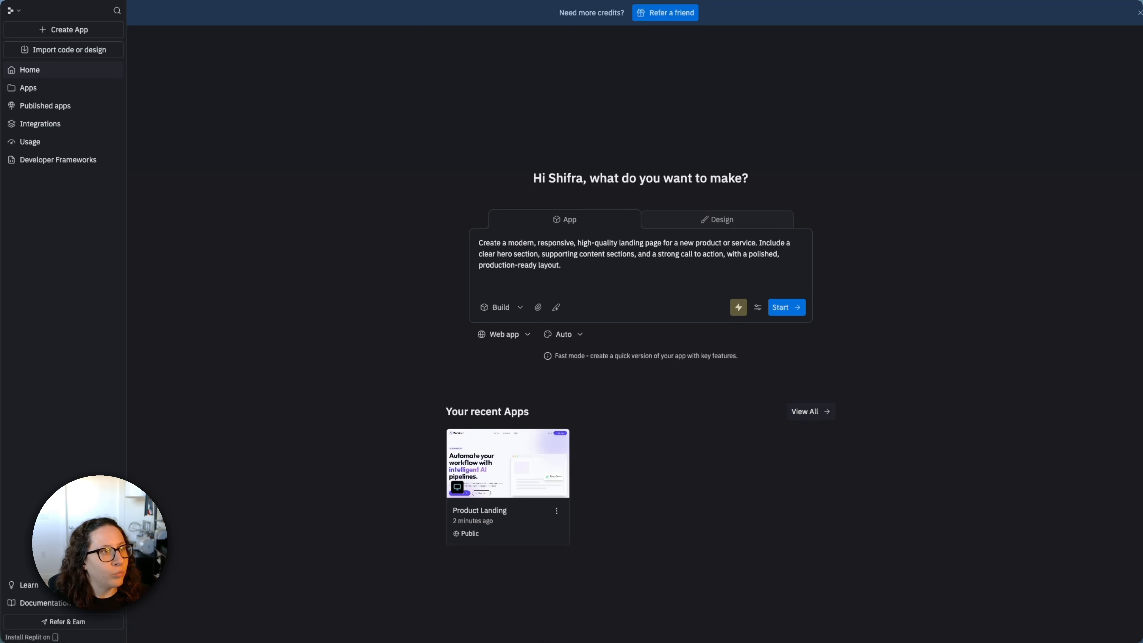
# - Append "Use mock data so that this project doesn't require a database" to the prompt and start building the app
pyautogui.click(610, 264)
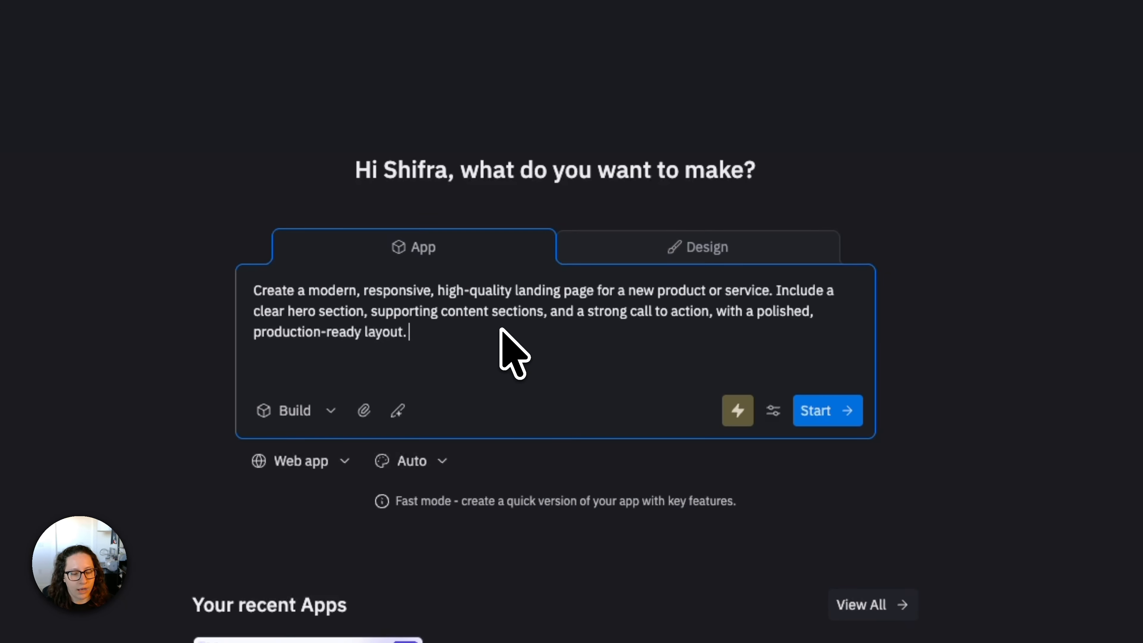
pyautogui.write("Use mock data so that this project doesn't require a database")
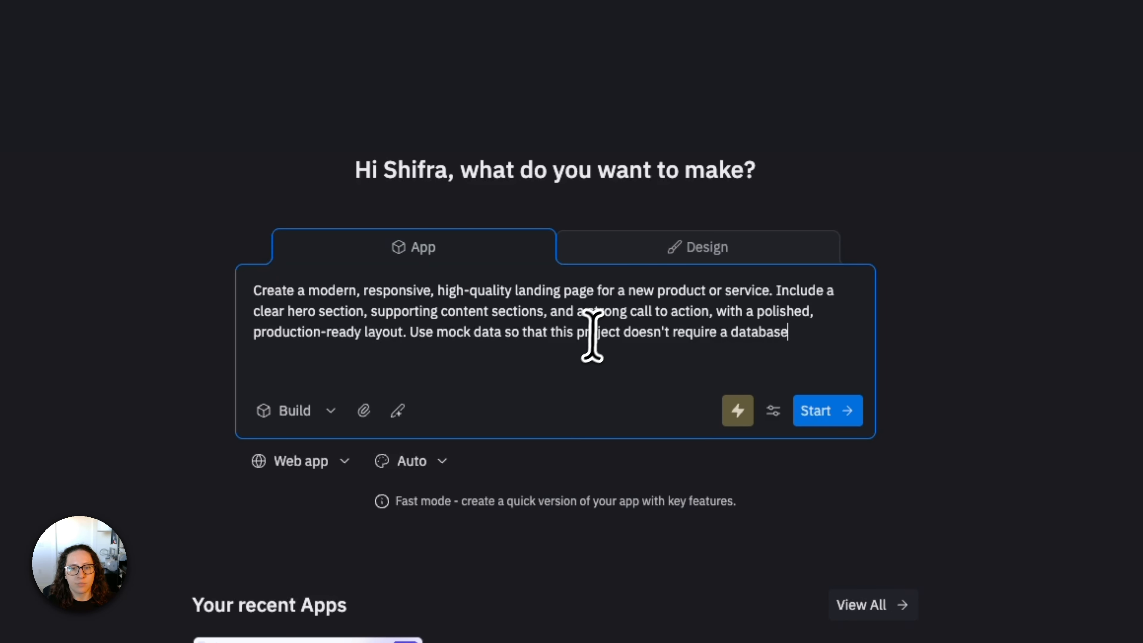
pyautogui.moveTo(579, 333); pyautogui.dragTo(832, 327)
pyautogui.click(833, 327)
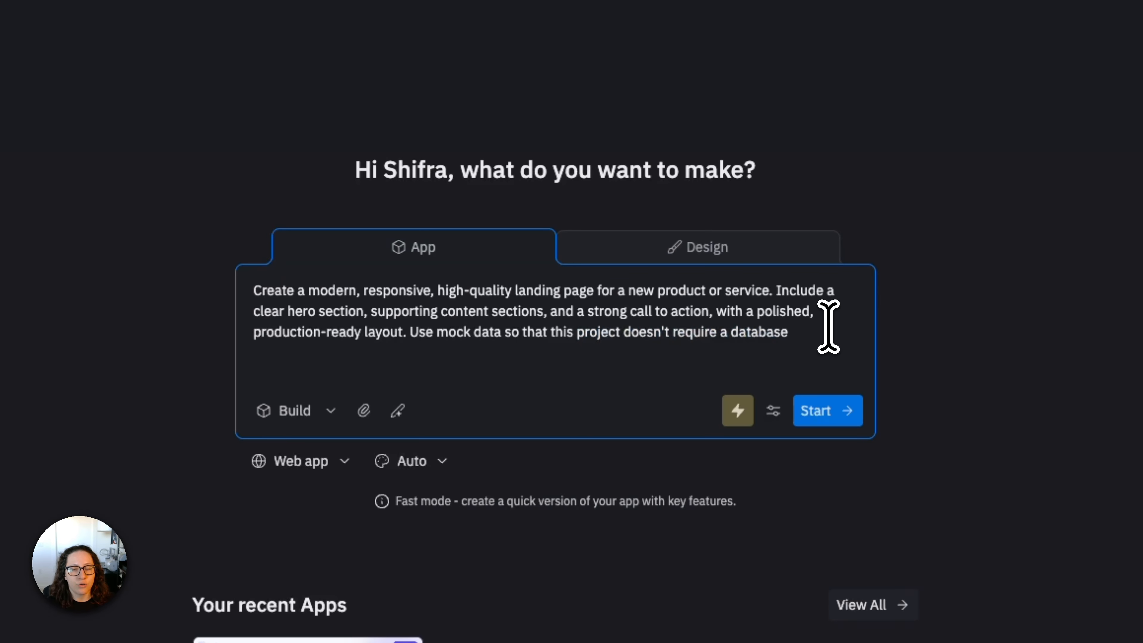
pyautogui.click(815, 410)
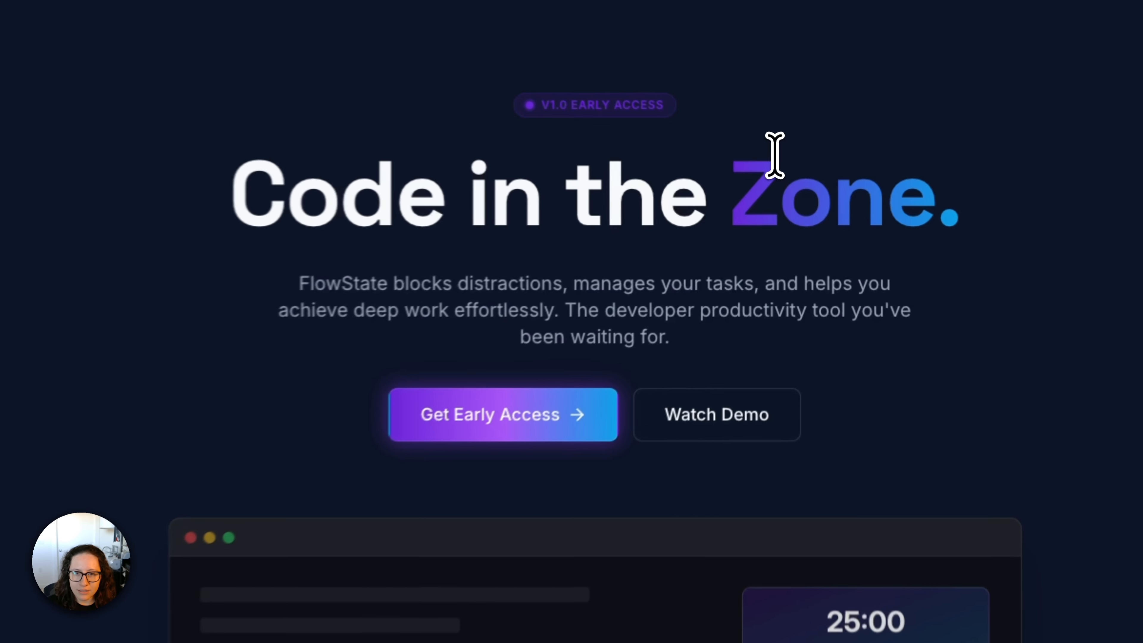
# - Check the generated landing page in the preview, following Get Early Access to the waitlist form and returning to the hero section
pyautogui.scroll(-6, 590, 232)
pyautogui.scroll(4, 589, 231)
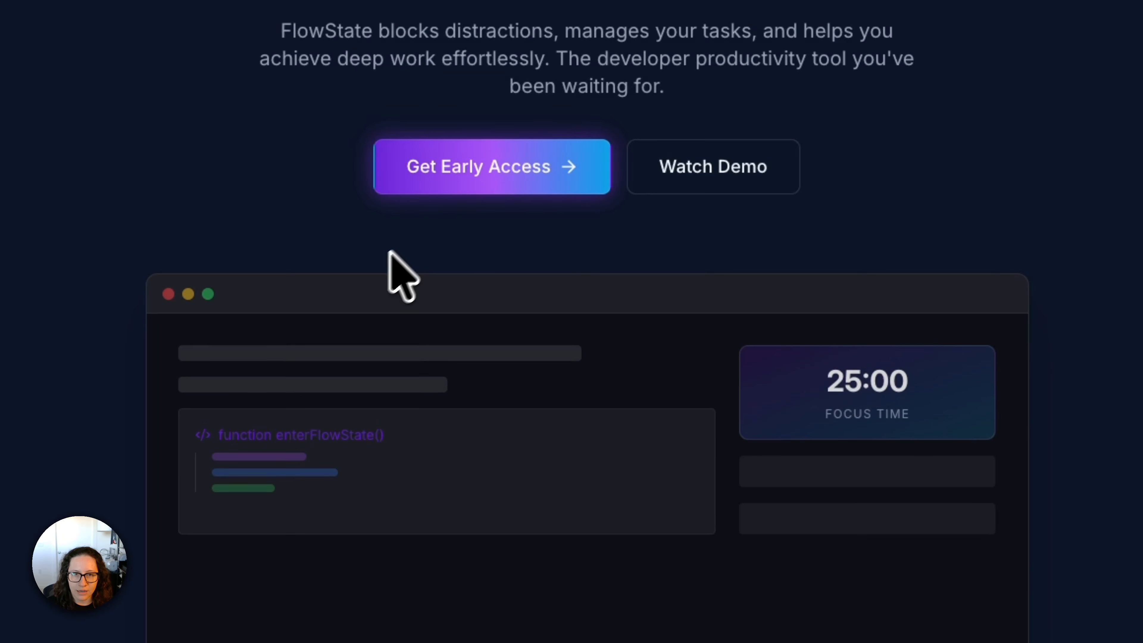
pyautogui.click(517, 171)
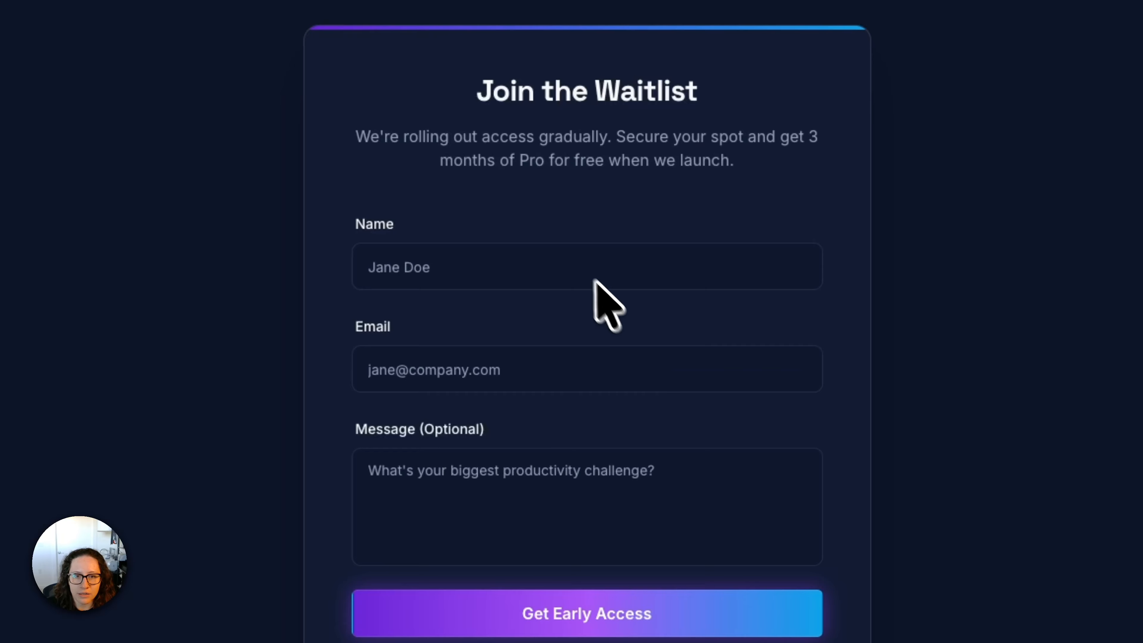
pyautogui.click(576, 263)
pyautogui.click(473, 460)
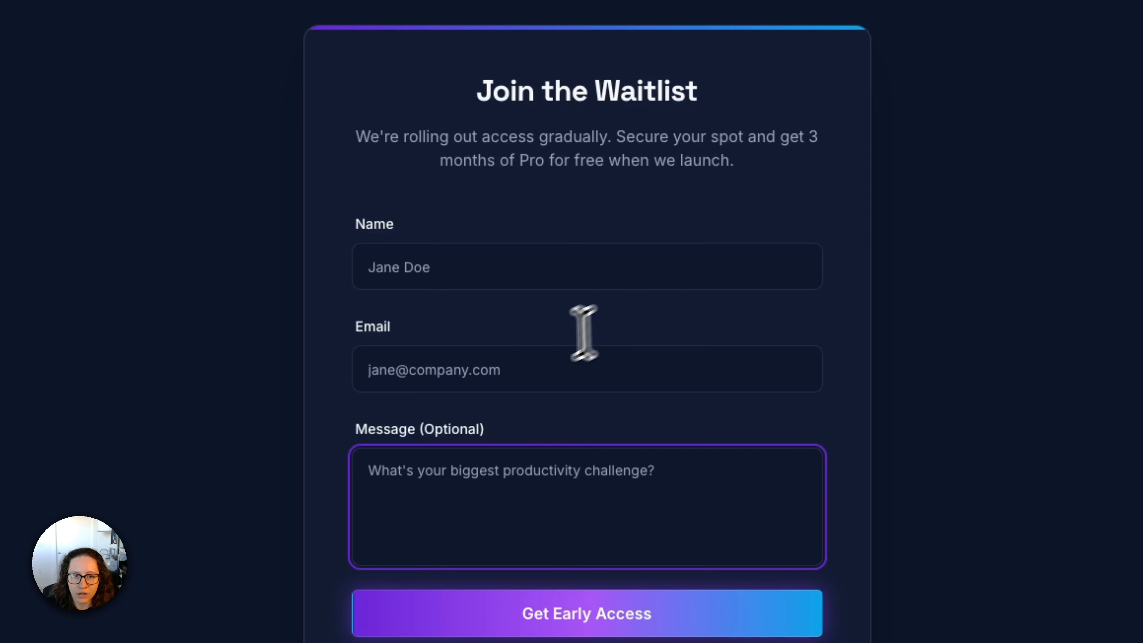
pyautogui.scroll(15, 498, 306)
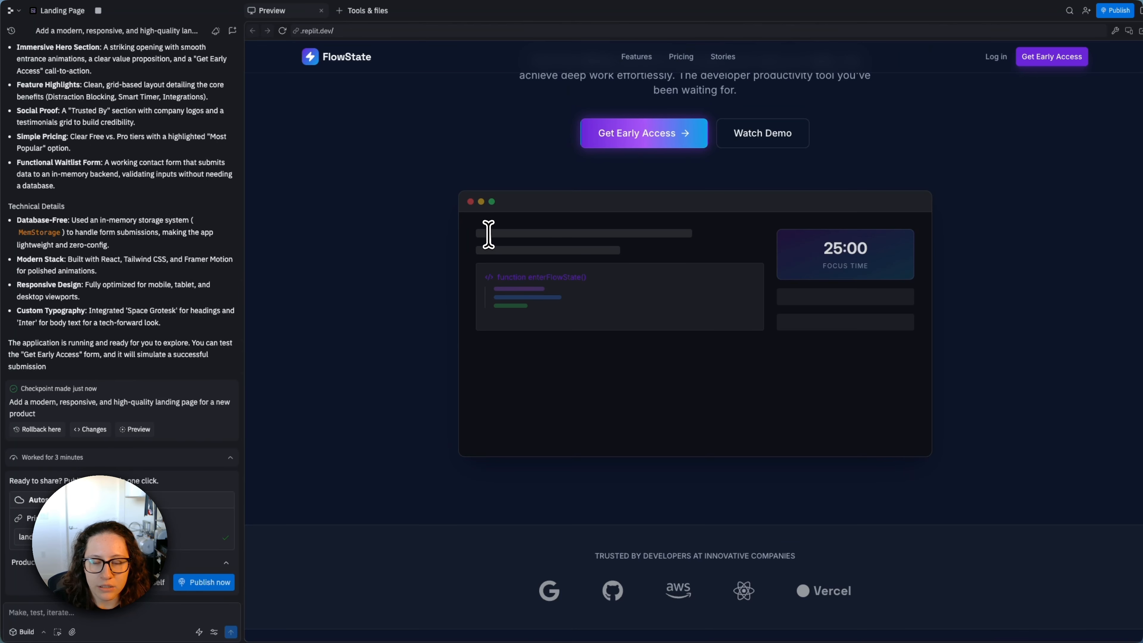
pyautogui.scroll(4, 488, 235)
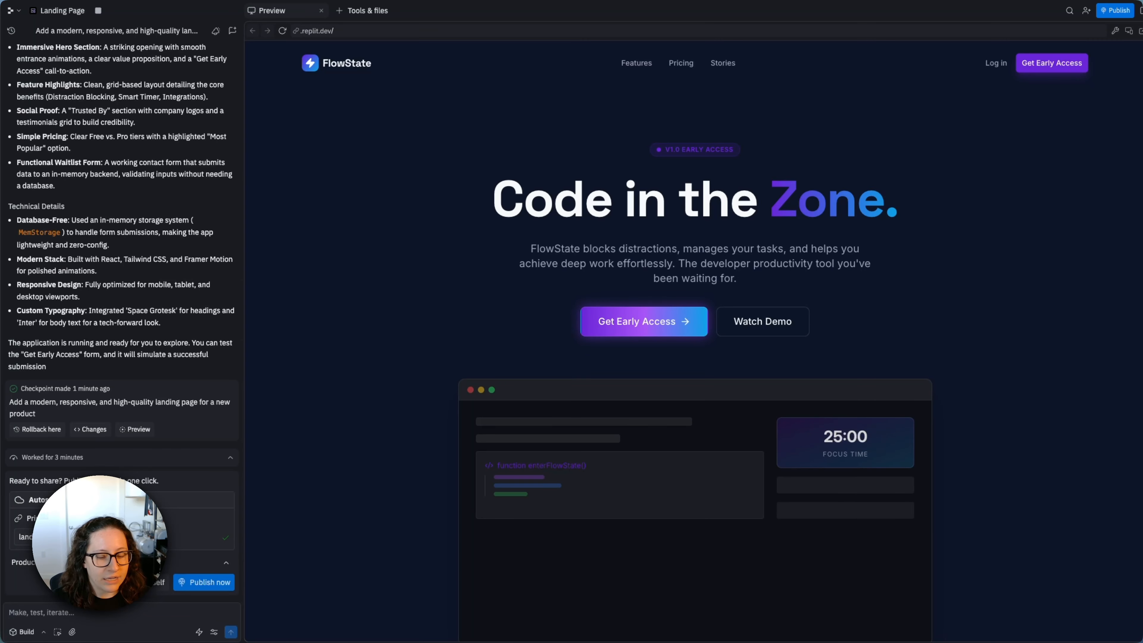
# - Ask the agent to make dependencies explicit via requirements.txt, package.json or similar, and have the app listen on 0.0.0.0, not 127.0.0.1
pyautogui.click(124, 611)
pyautogui.write('Ensure dependencies are explicitly clear via a requirements.txt , package.json with a dependencies field, or similar. Also ensure that the app is listening on the address 0.0.0.0 , not 127.0.0.1')
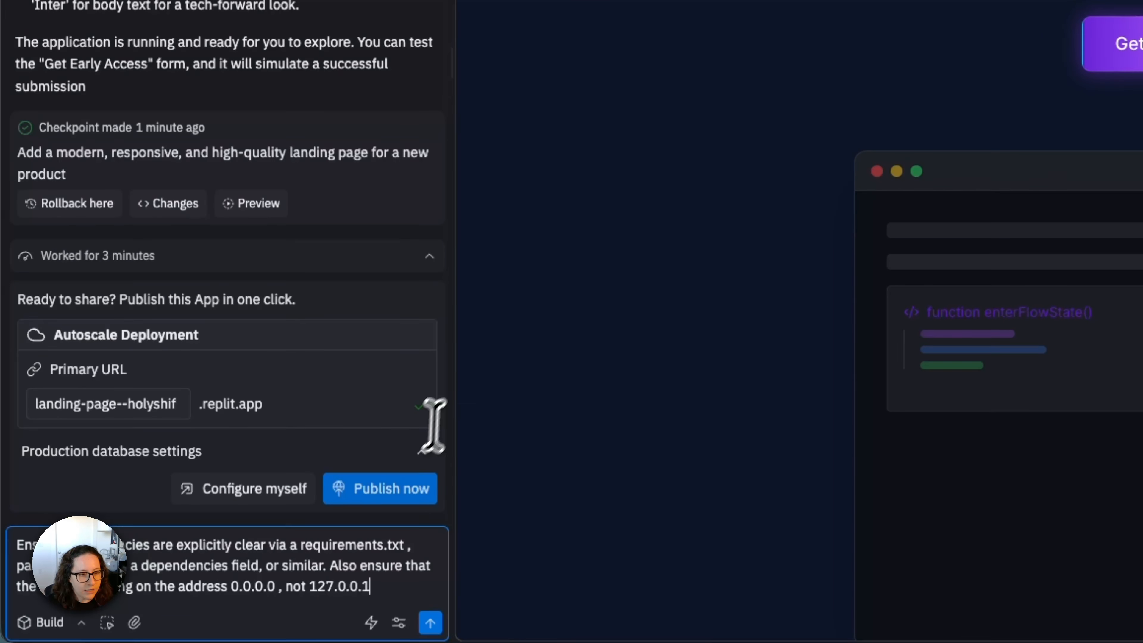
pyautogui.press('Return')
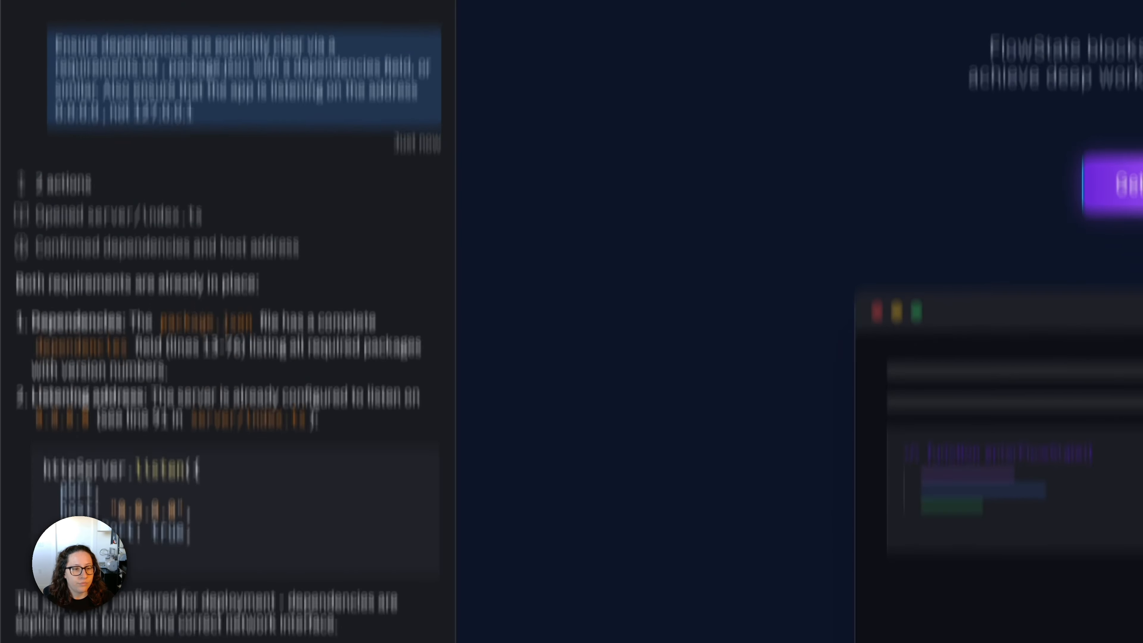
# - Ask the agent for the build root directory, build command, start command, port and environment variables needed for deployment, and review its answer
pyautogui.write('What should be the build root directory, build command, and start command for deployment? And what port is being run? Are there any other environment variables I’ll need to set to get this working?')
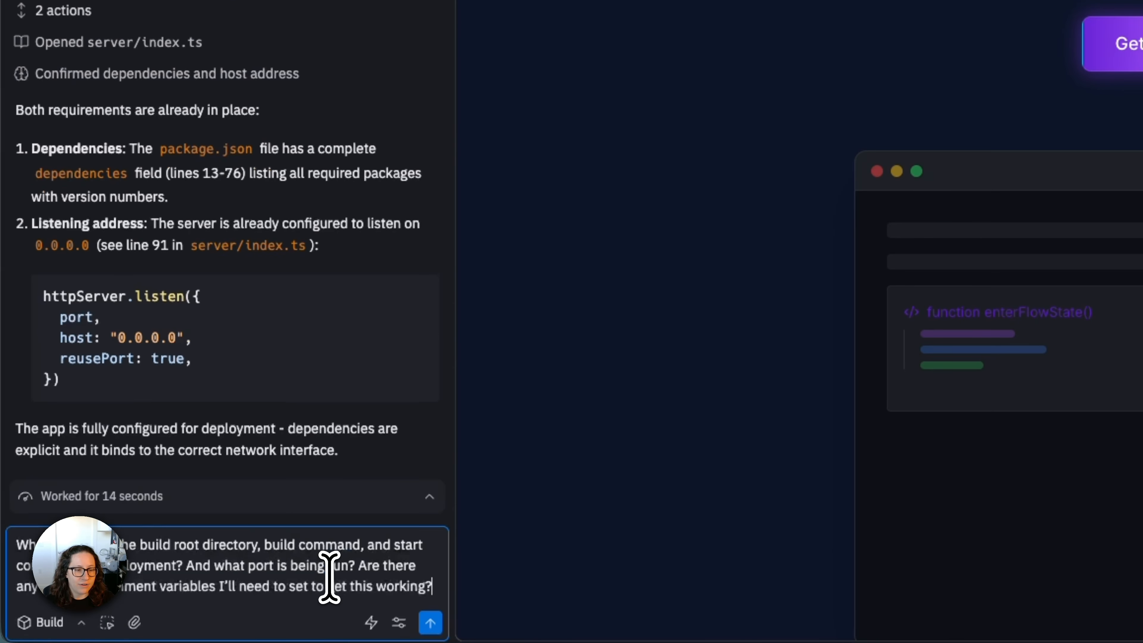
pyautogui.press('Return')
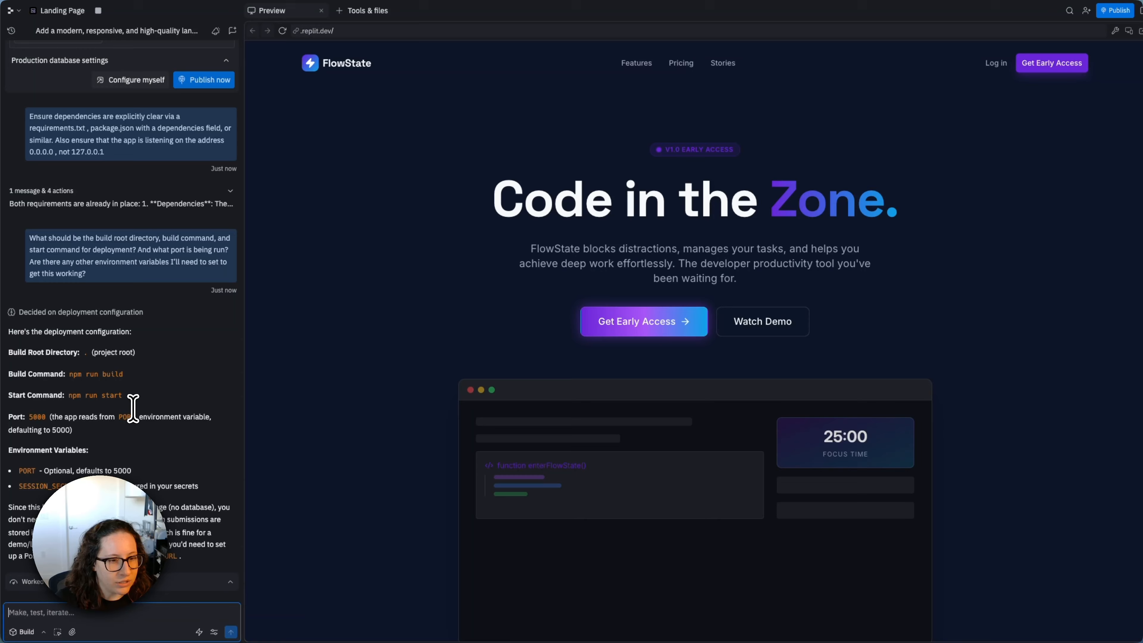
pyautogui.moveTo(84, 352); pyautogui.dragTo(139, 354)
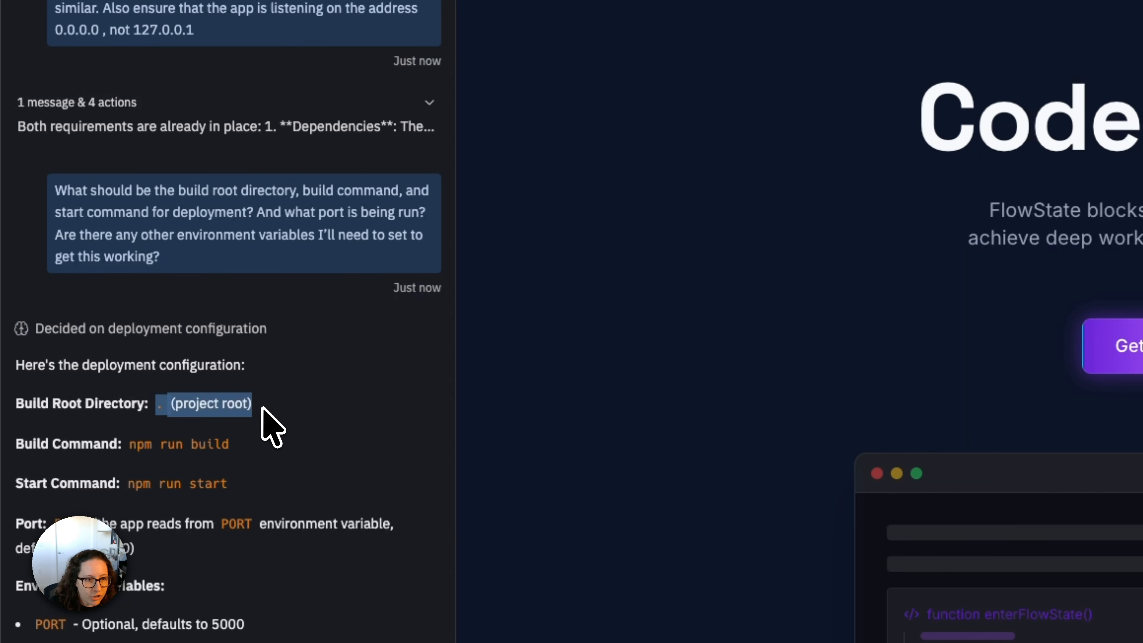
pyautogui.click(263, 408)
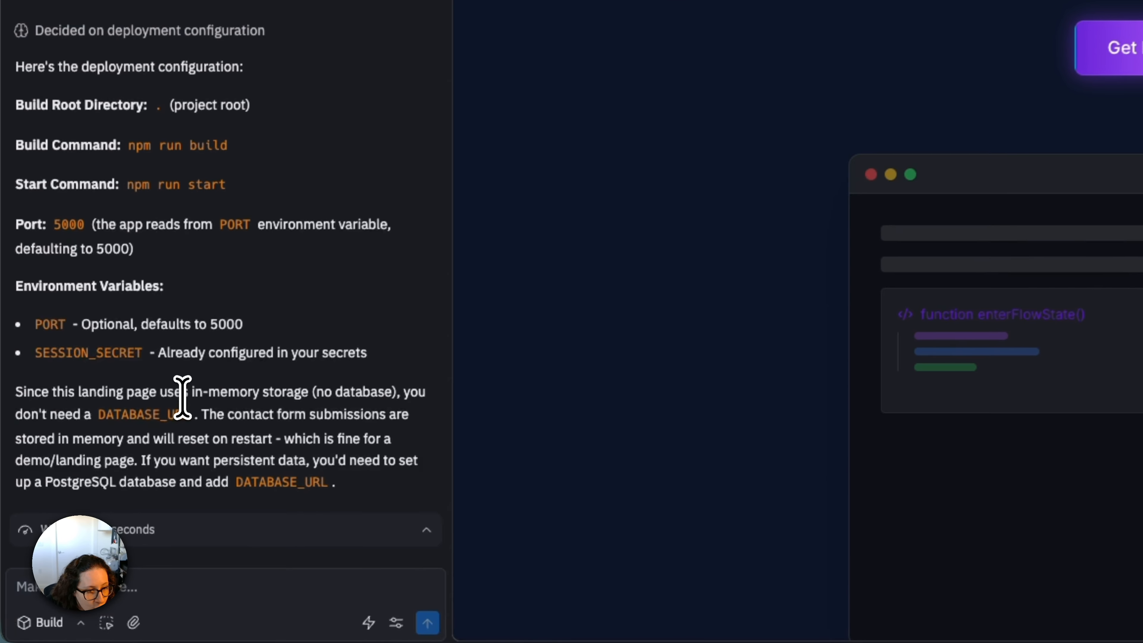
pyautogui.moveTo(98, 507); pyautogui.dragTo(223, 513)
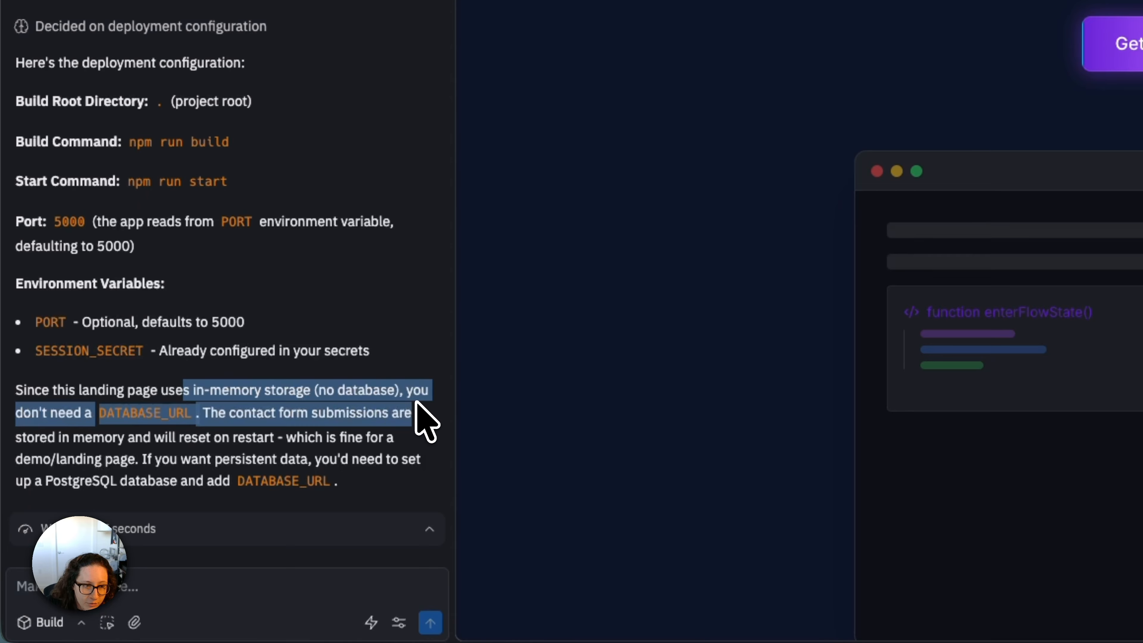
pyautogui.click(415, 402)
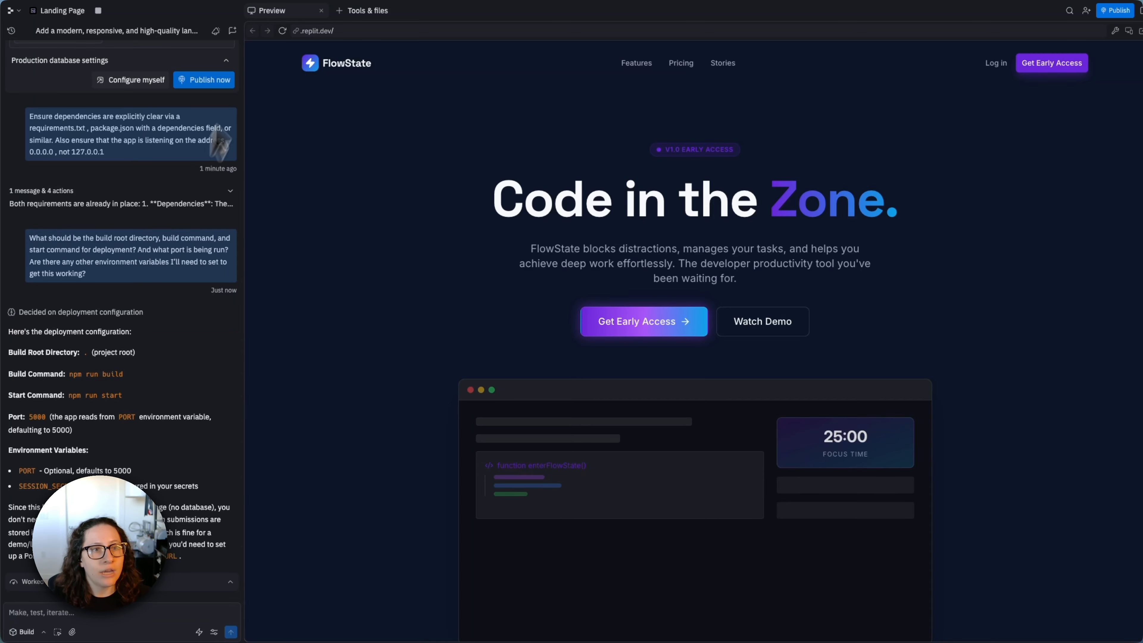
# - Close the app preview and open the Git version control tool in its place
pyautogui.click(321, 11)
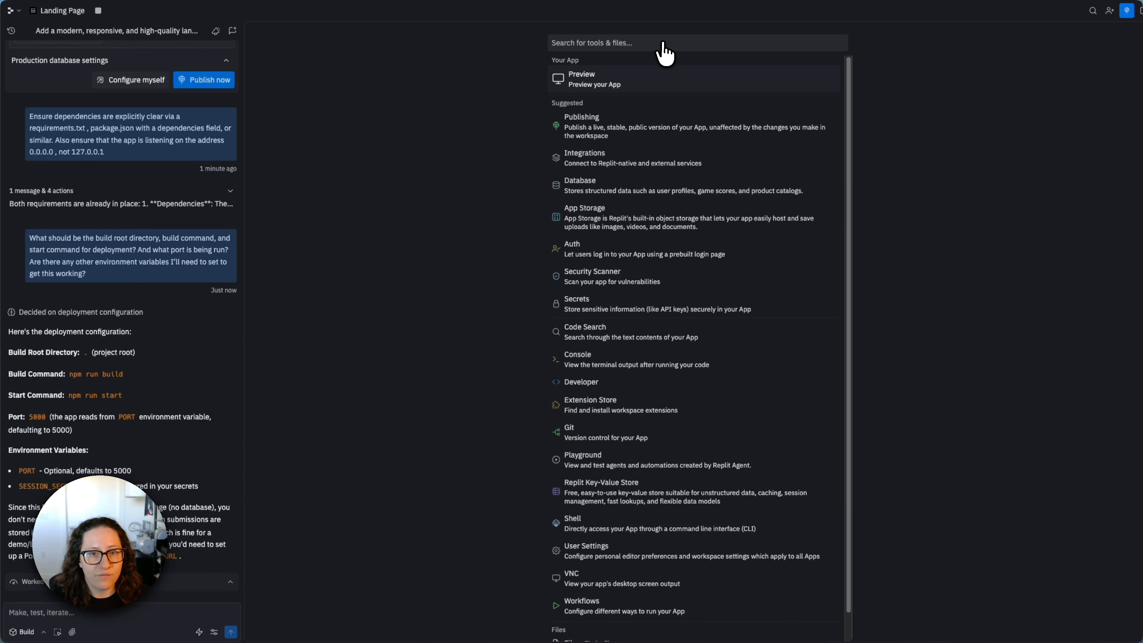
pyautogui.write('Git')
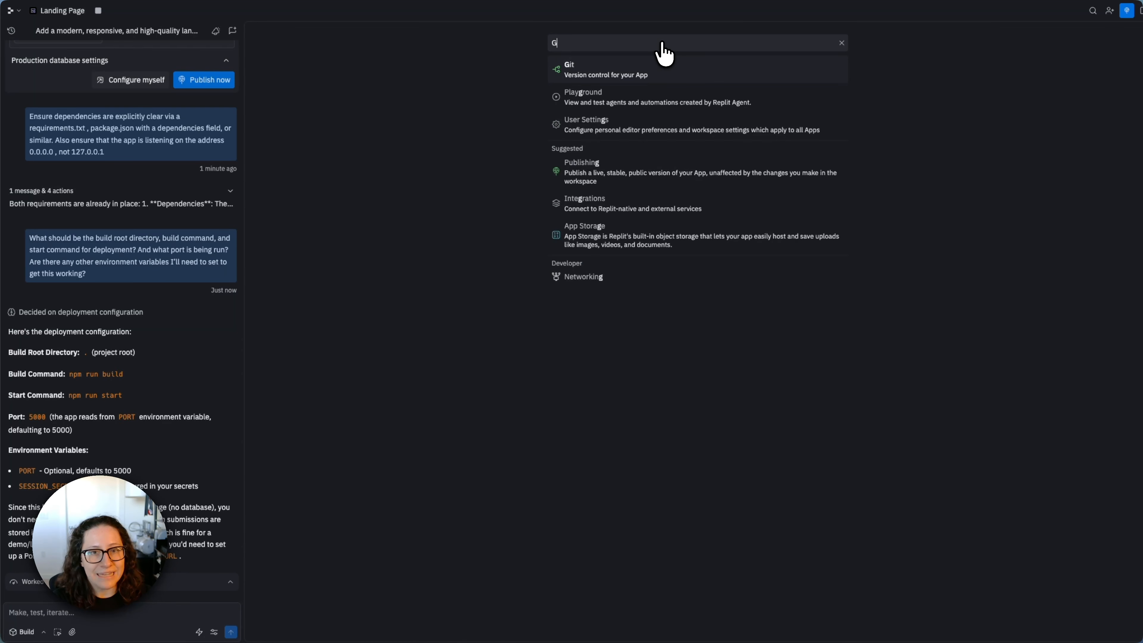
pyautogui.click(620, 75)
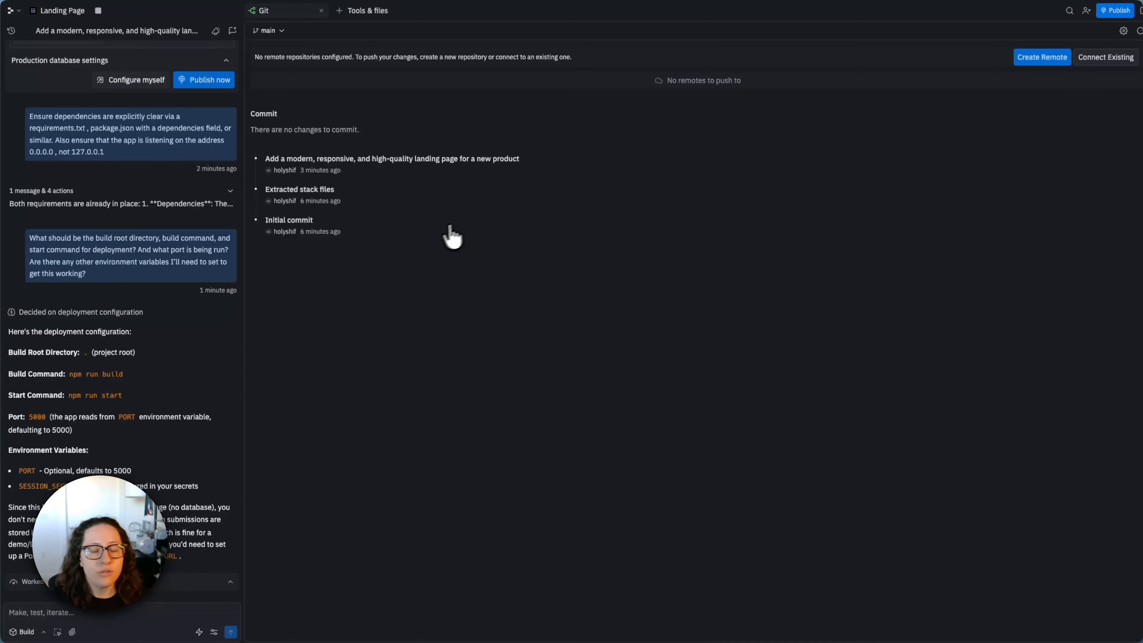
# - Try to create a GitHub remote repository named sample-landing-page with the description "Sample landing page to showcase easy deployments on Render"
pyautogui.click(1043, 57)
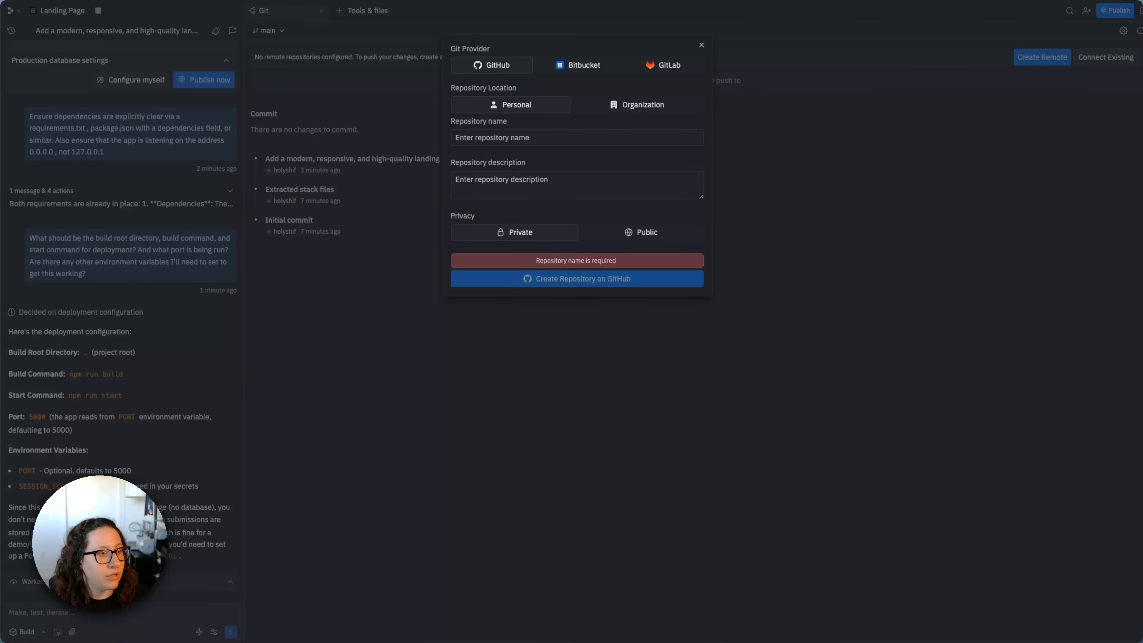
pyautogui.click(582, 139)
pyautogui.write('sample-landing-page')
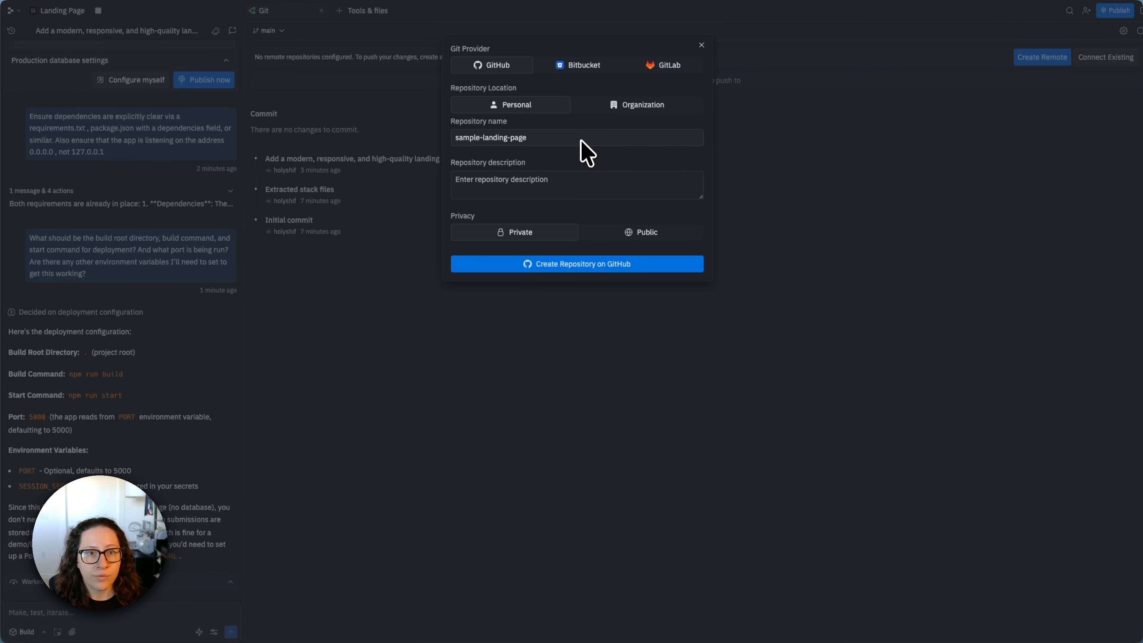
pyautogui.click(541, 186)
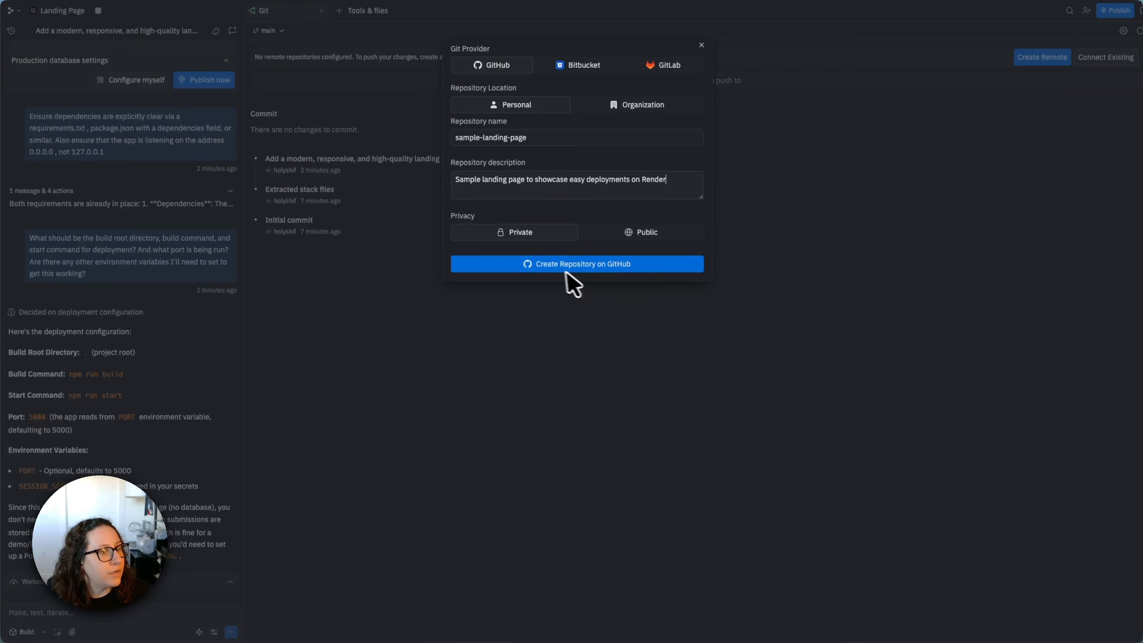
pyautogui.click(555, 263)
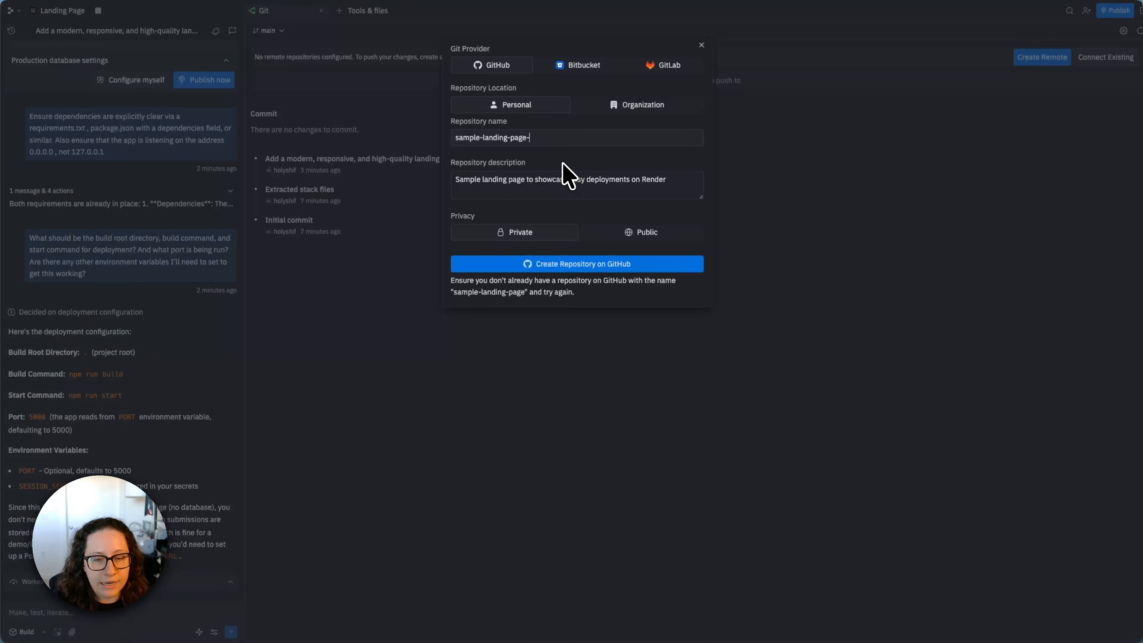
# - Create the GitHub repository under the name sample-landing-page-demo
pyautogui.click(639, 264)
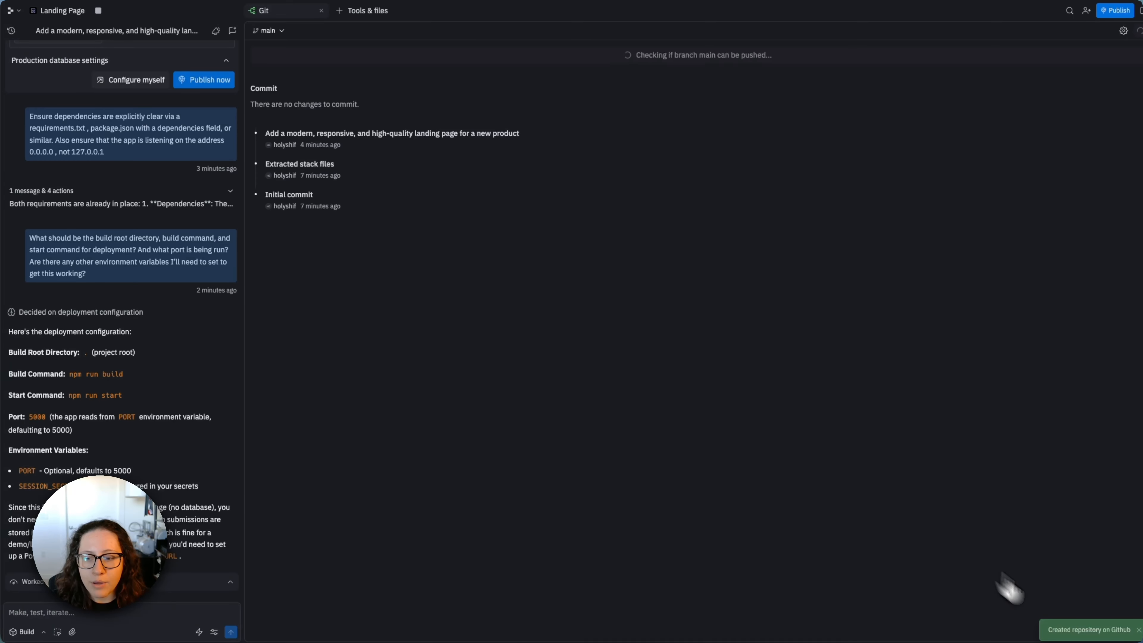
pyautogui.click(1067, 629)
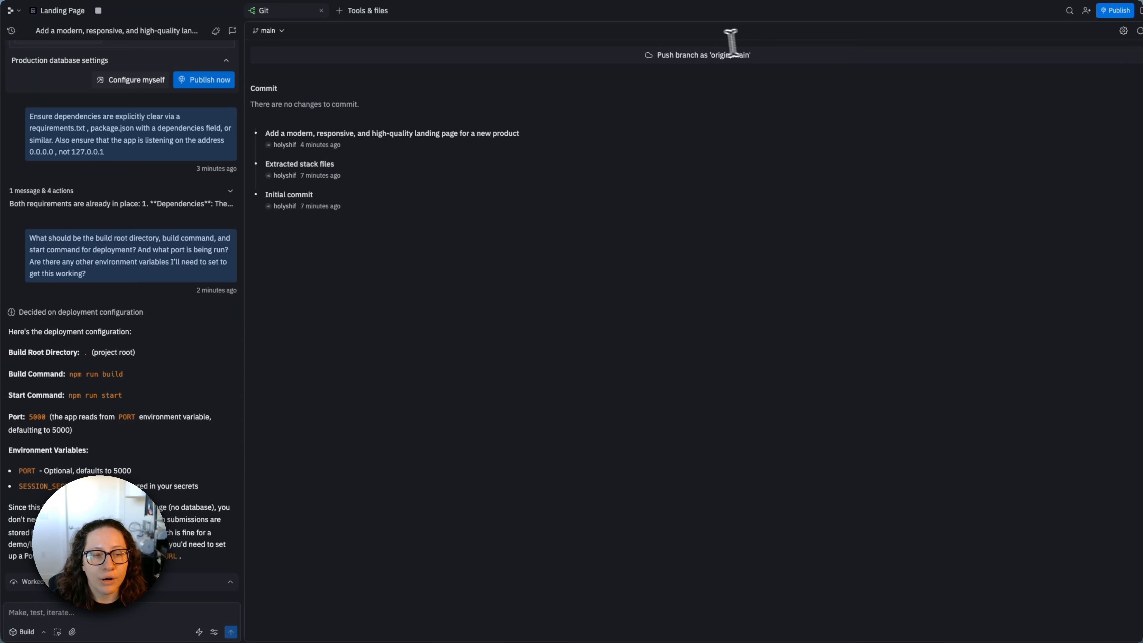
# - Push the branch as origin/main, authorize the GitHub credentials for this session, and open the linked repository on GitHub
pyautogui.click(719, 55)
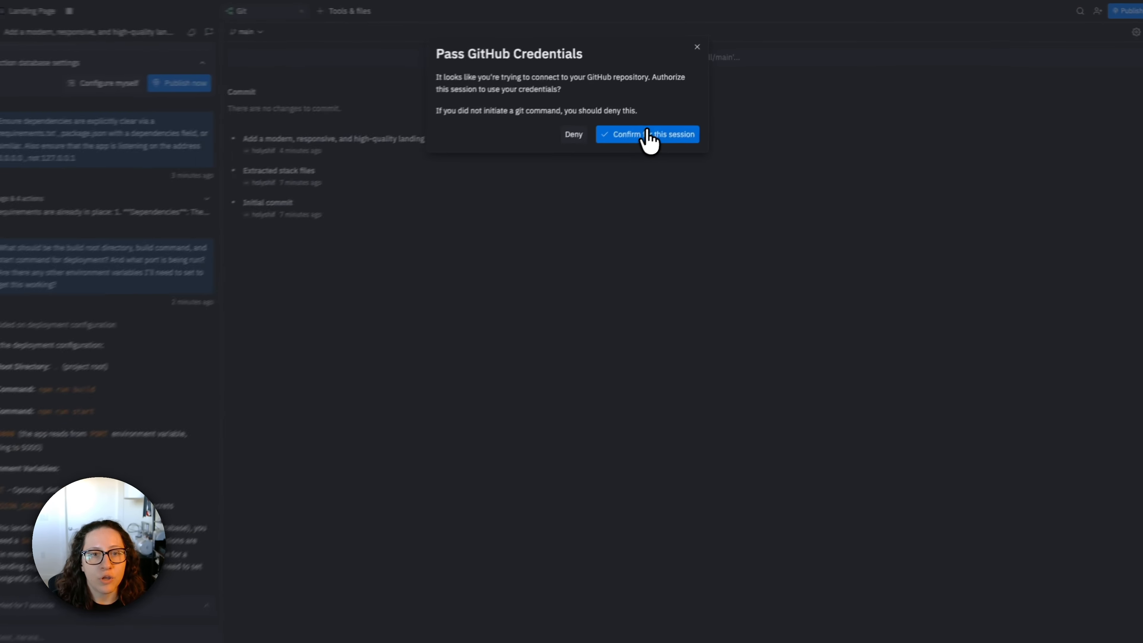
pyautogui.click(655, 132)
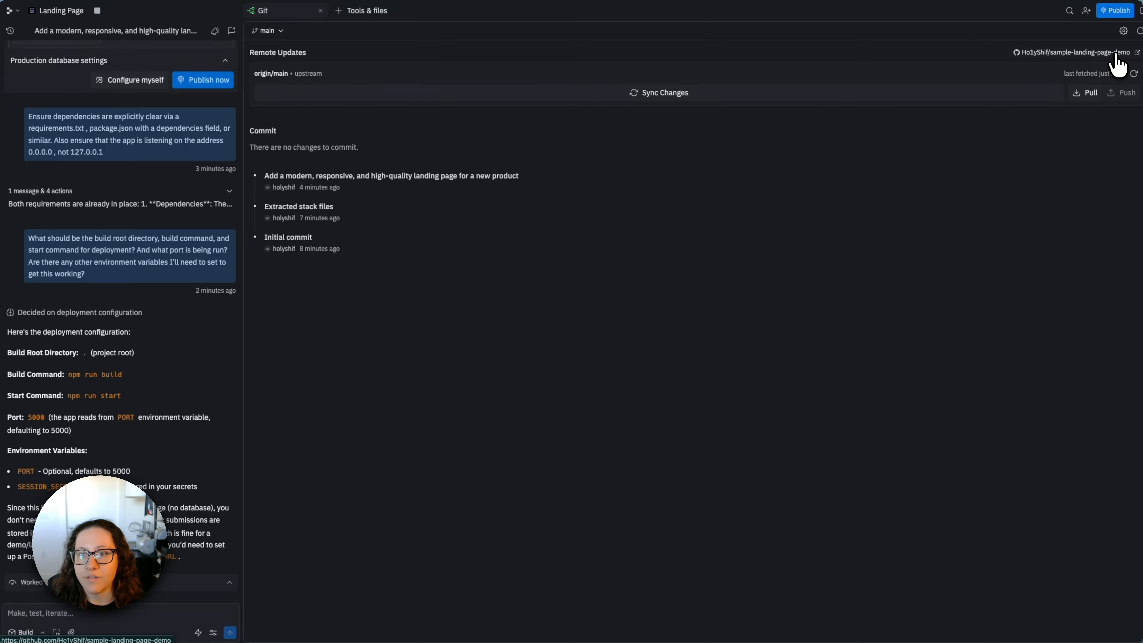
pyautogui.click(1116, 53)
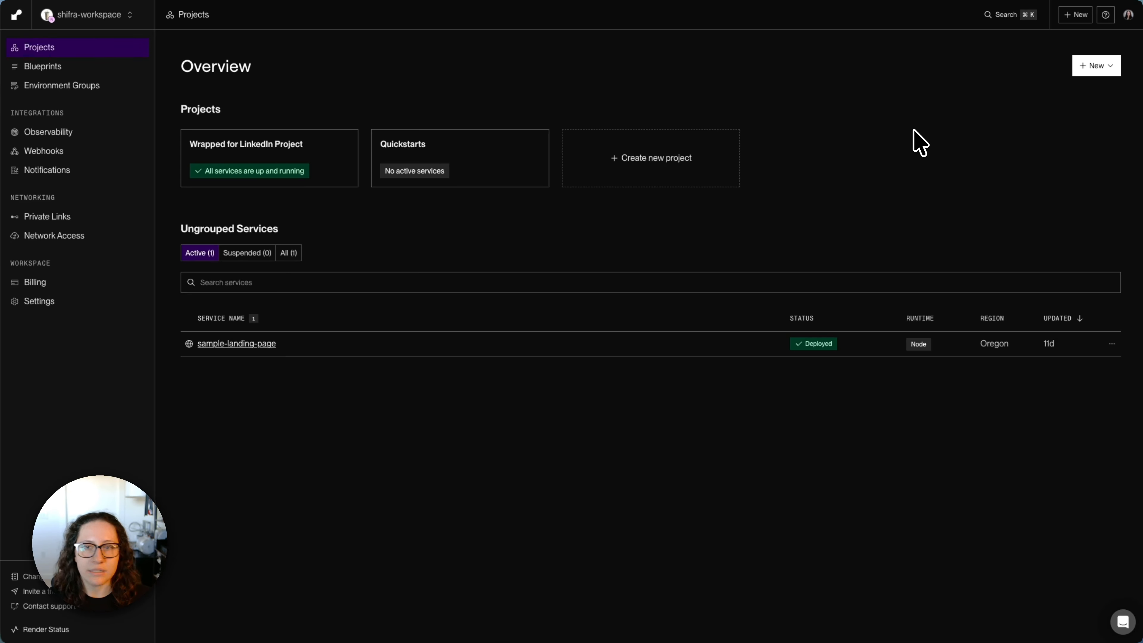
# - Start a new web service from the sample-landing-page-demo GitHub repository
pyautogui.click(1097, 65)
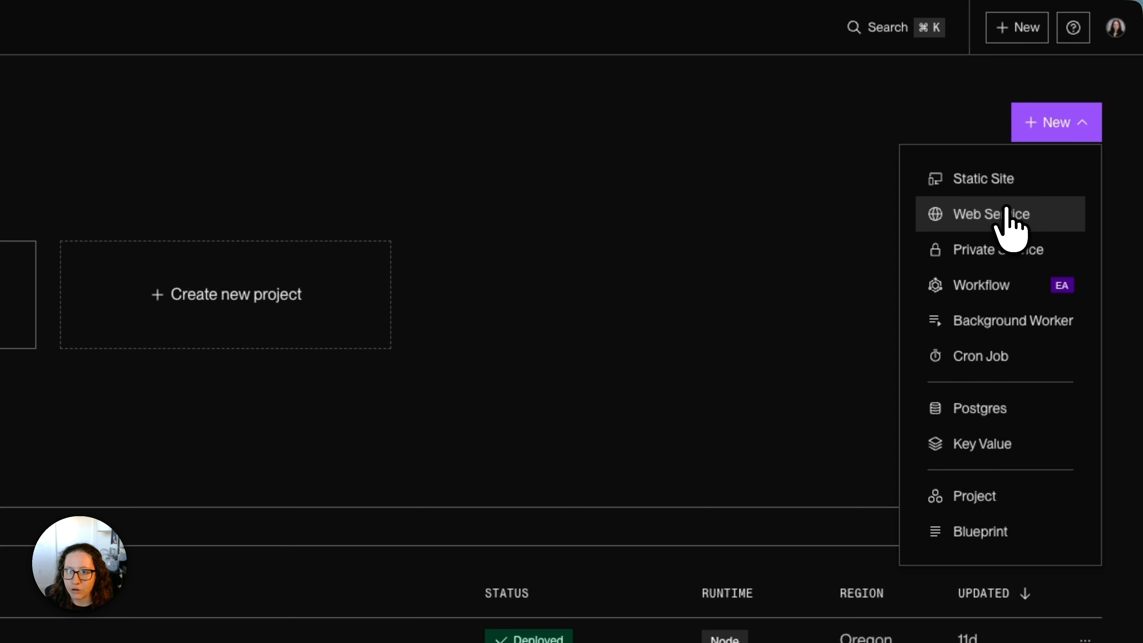
pyautogui.click(1028, 223)
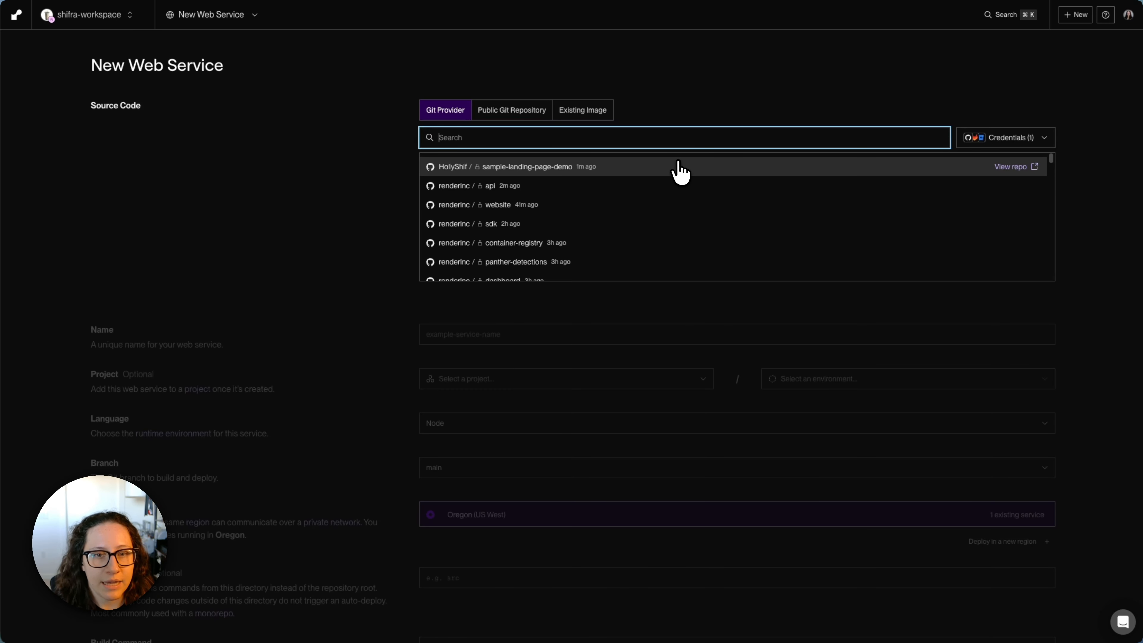
pyautogui.click(675, 178)
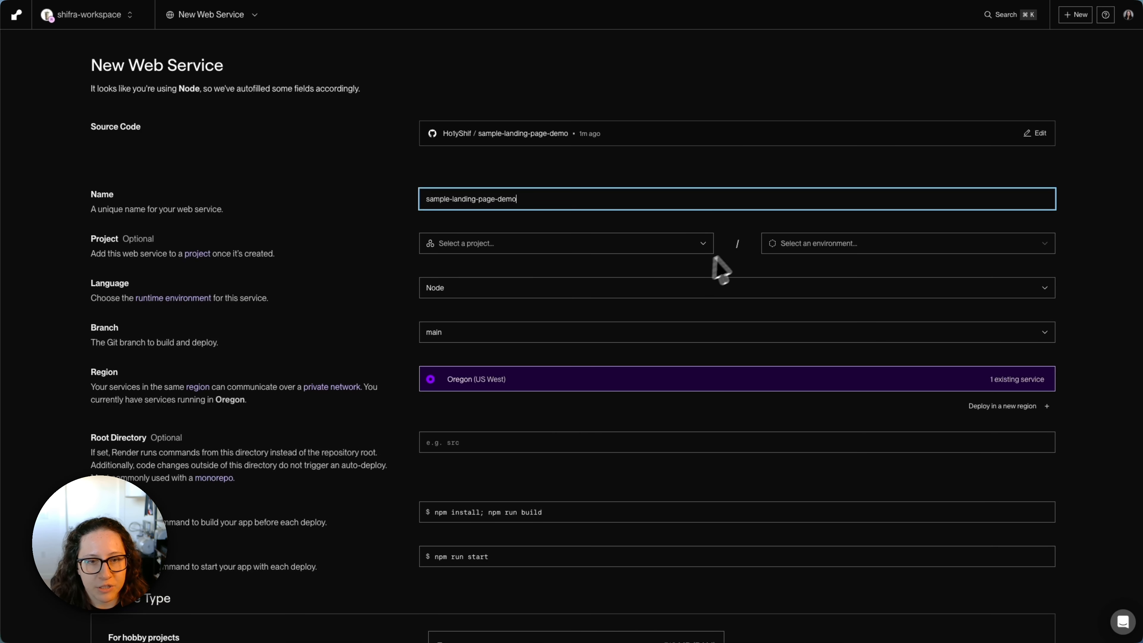
# - Set the web service's root directory to ".", leaving the project unassigned and the build command as autofilled
pyautogui.click(693, 251)
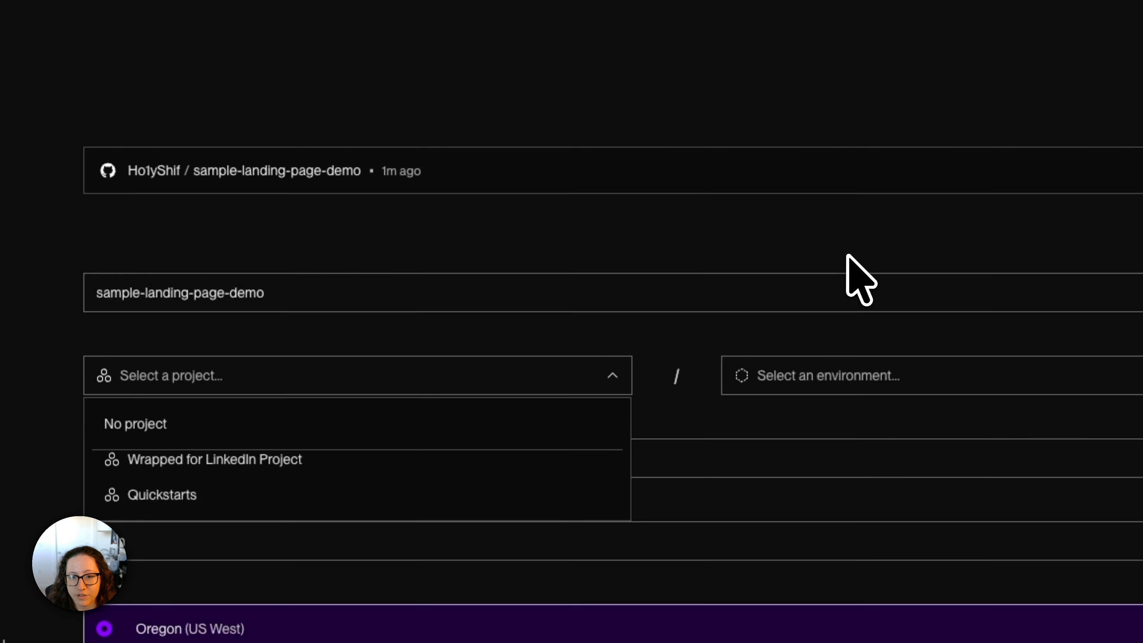
pyautogui.click(784, 299)
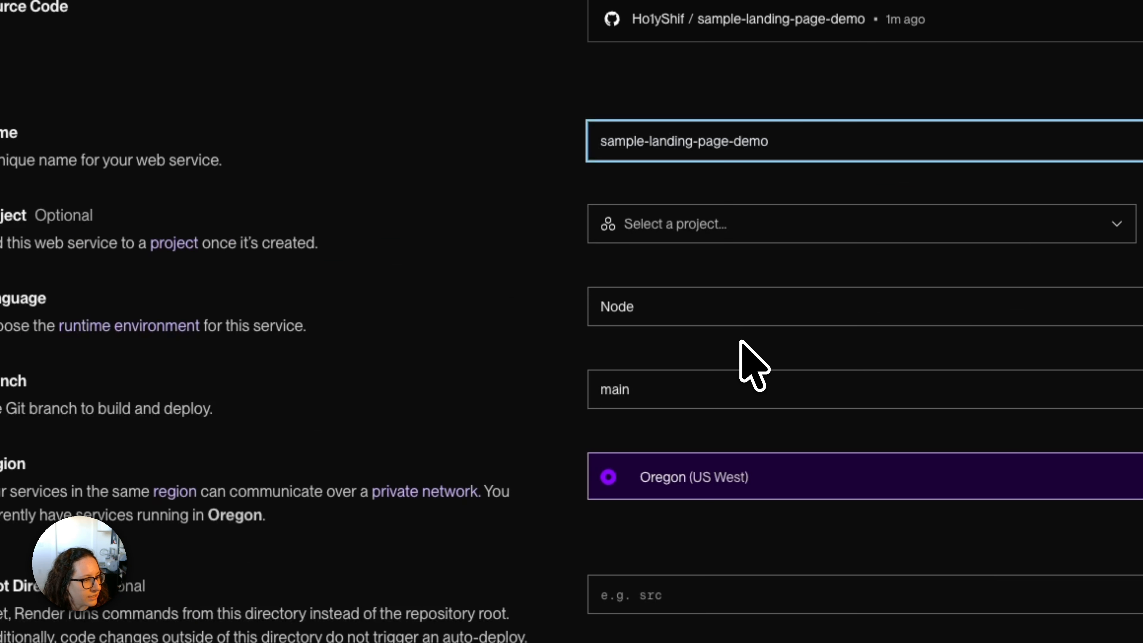
pyautogui.scroll(-3, 741, 339)
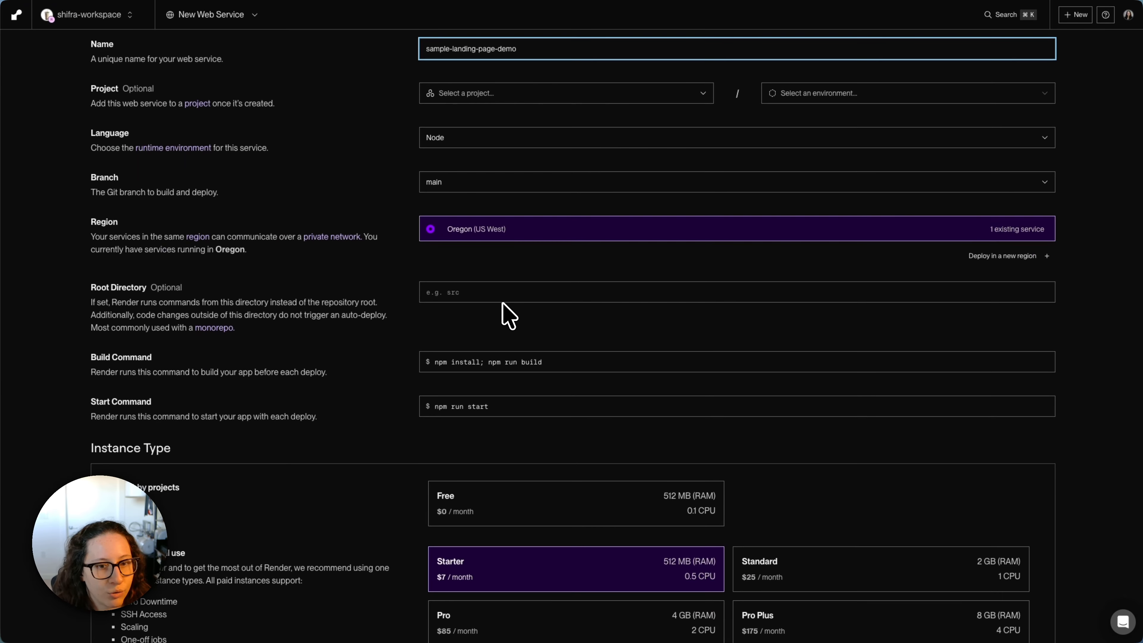
pyautogui.click(505, 294)
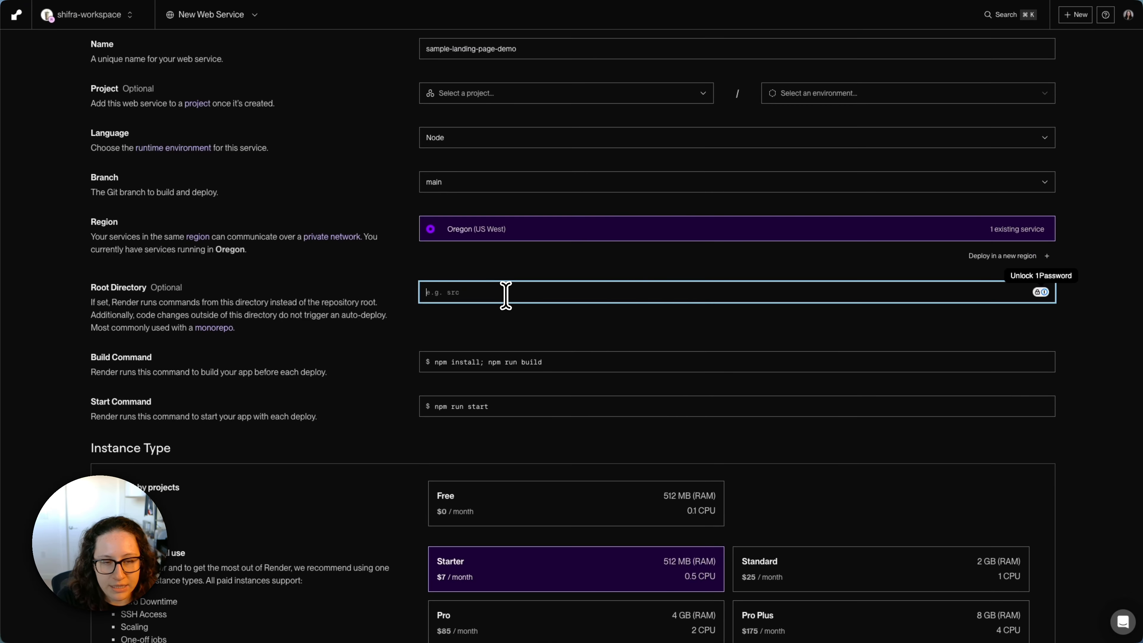
pyautogui.write('.')
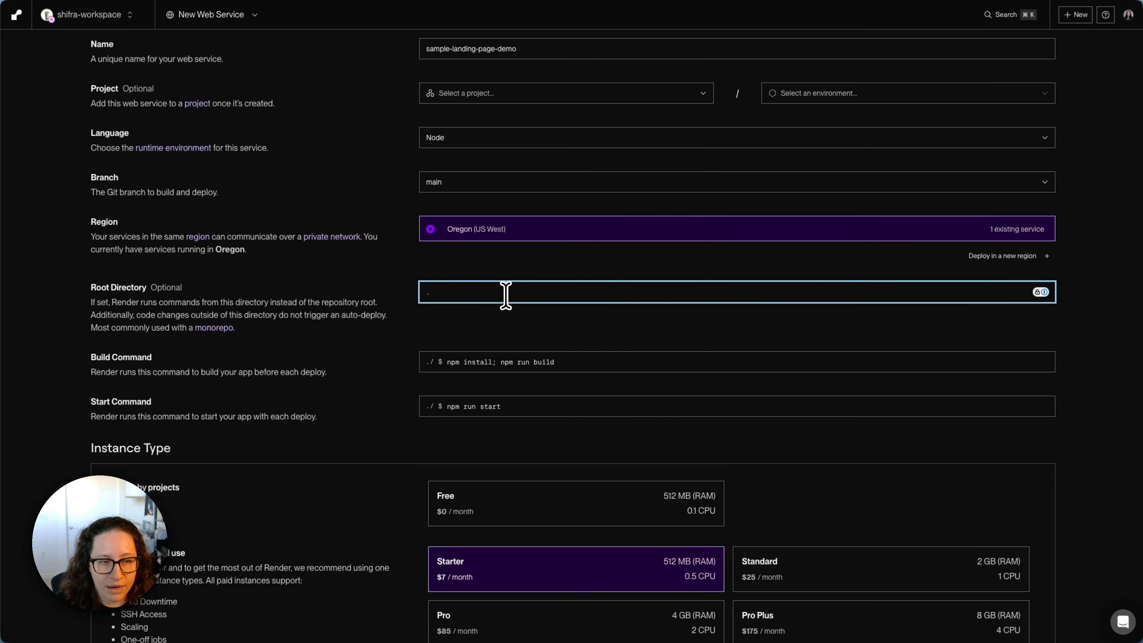
pyautogui.tripleClick(504, 358)
pyautogui.click(683, 335)
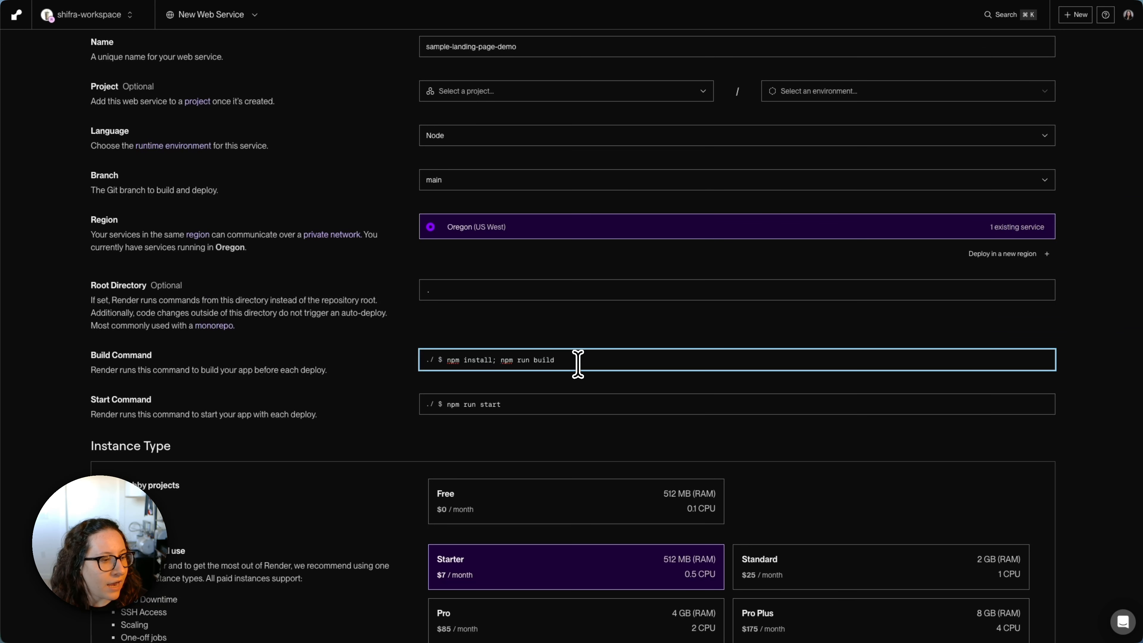
# - Deploy the web service on the Starter instance type without adding environment variables
pyautogui.scroll(-5, 578, 364)
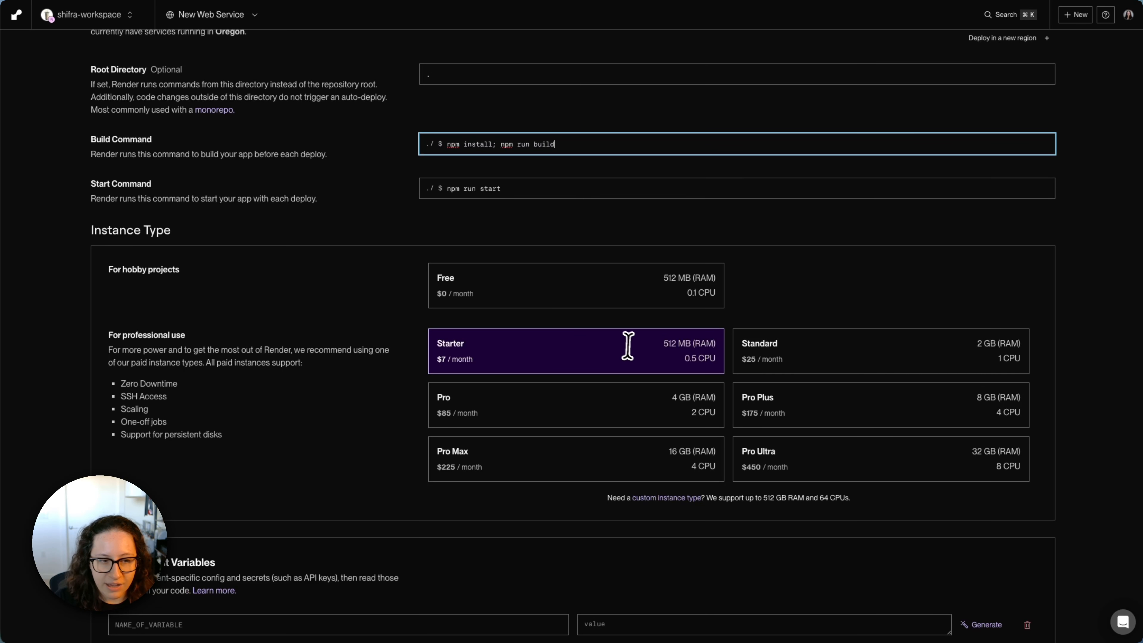
pyautogui.scroll(-1, 539, 404)
pyautogui.scroll(-1, 539, 404)
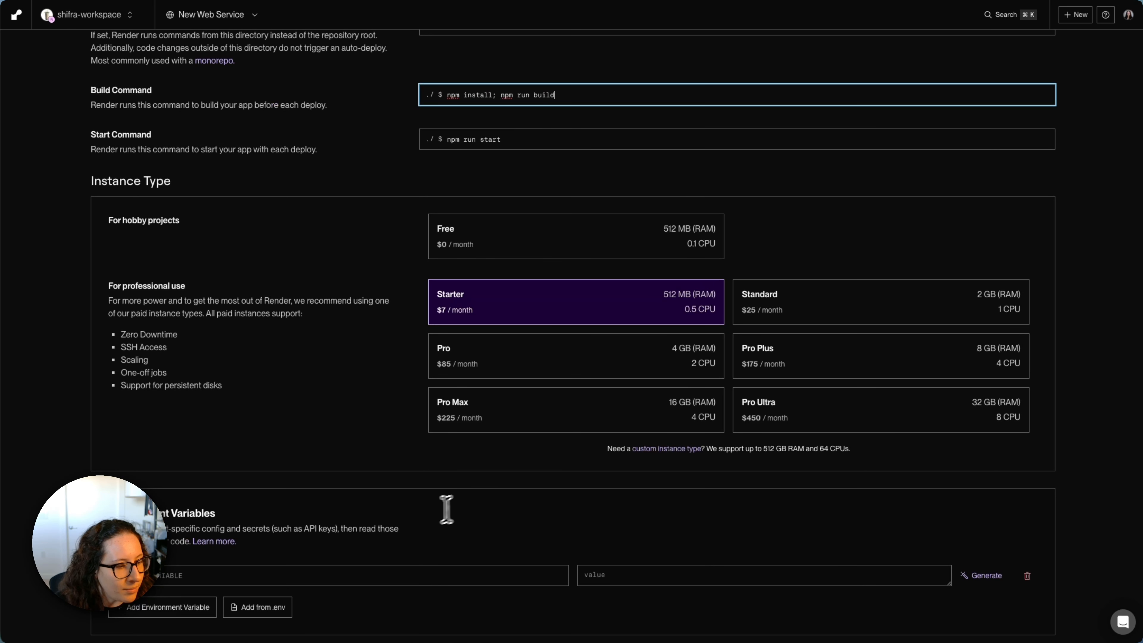
pyautogui.scroll(-2, 366, 525)
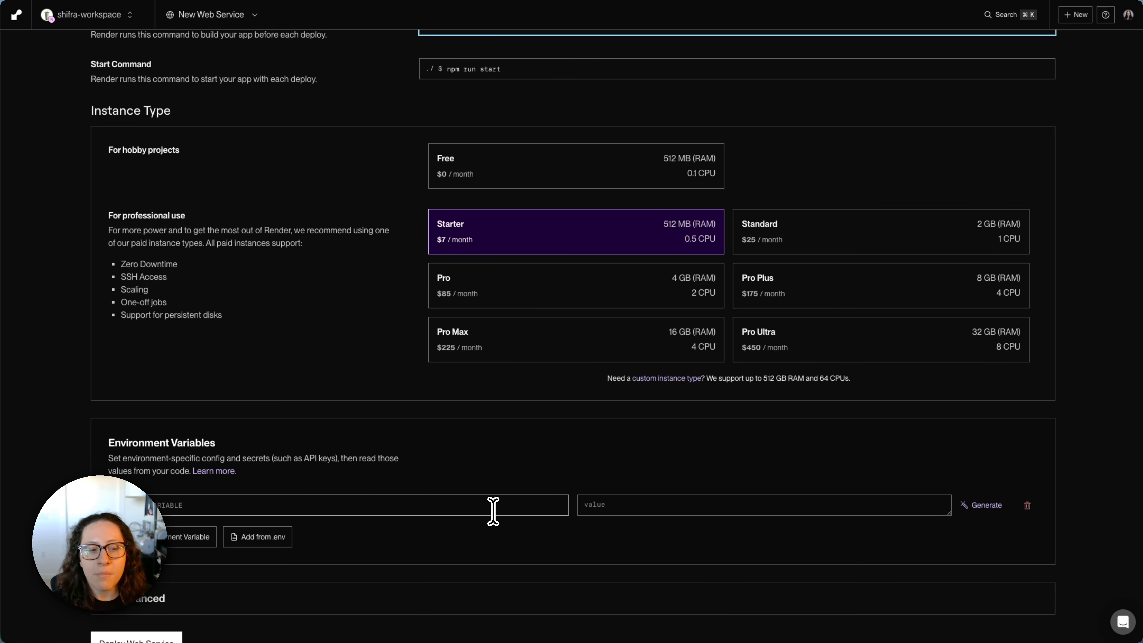
pyautogui.scroll(-2, 493, 510)
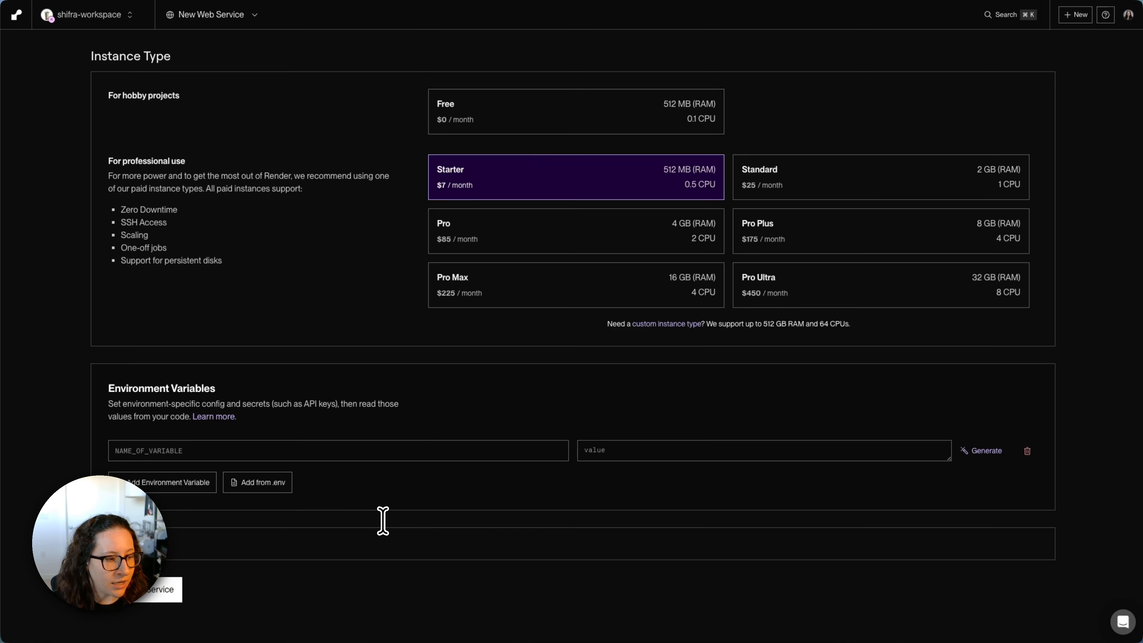
pyautogui.click(167, 591)
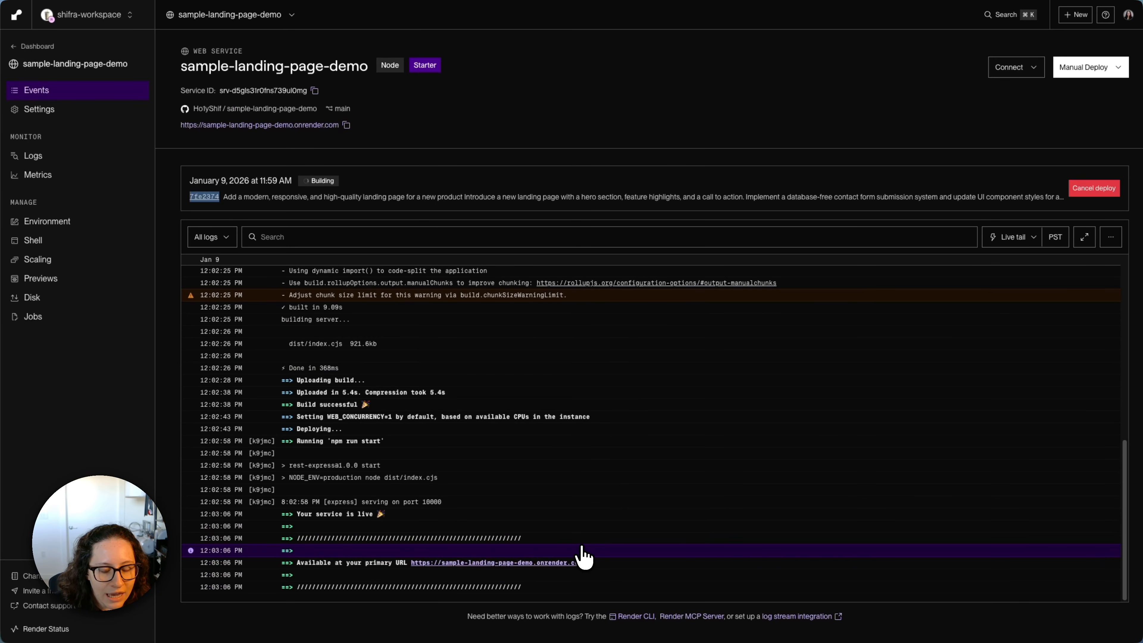
# - Open the deployed service's primary URL and look through the live landing page's sections
pyautogui.click(524, 563)
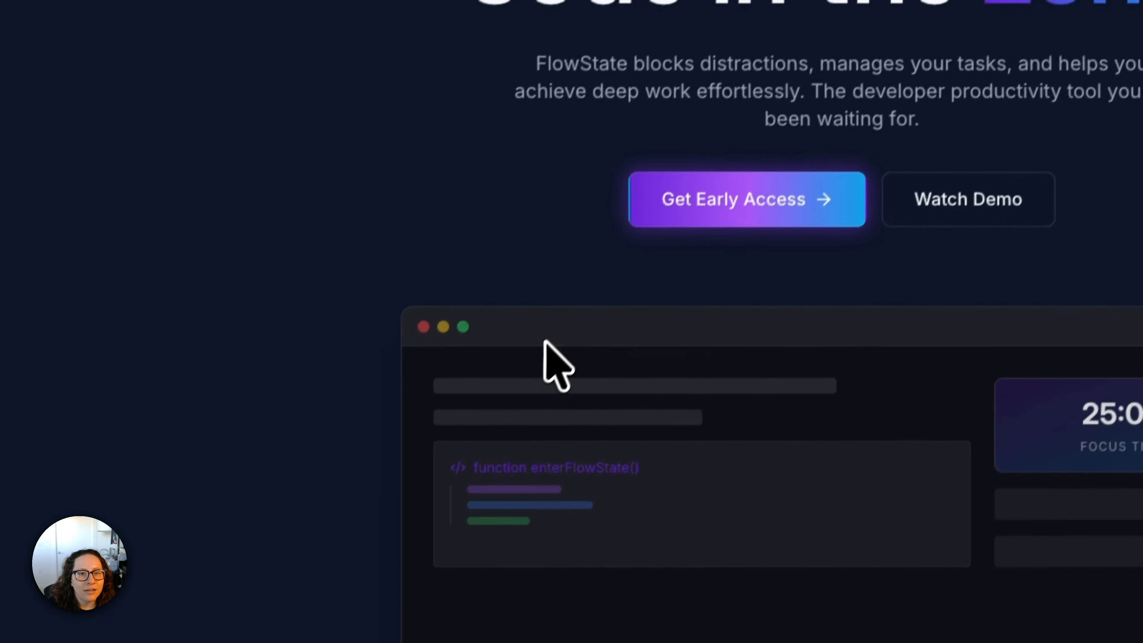
pyautogui.scroll(-10, 417, 359)
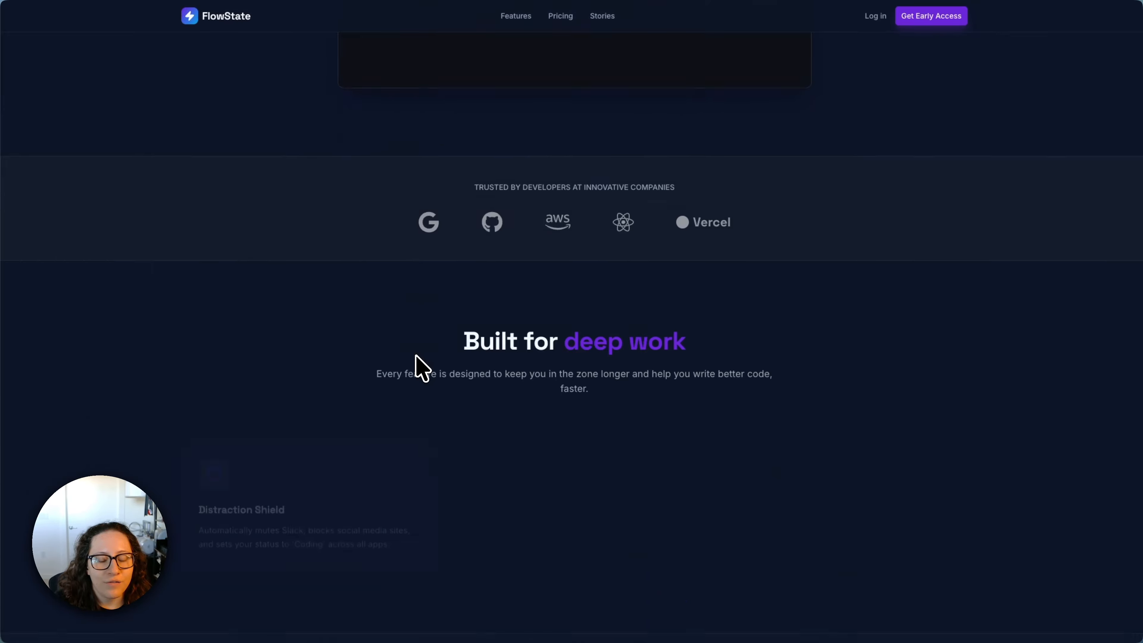
pyautogui.scroll(-15, 416, 357)
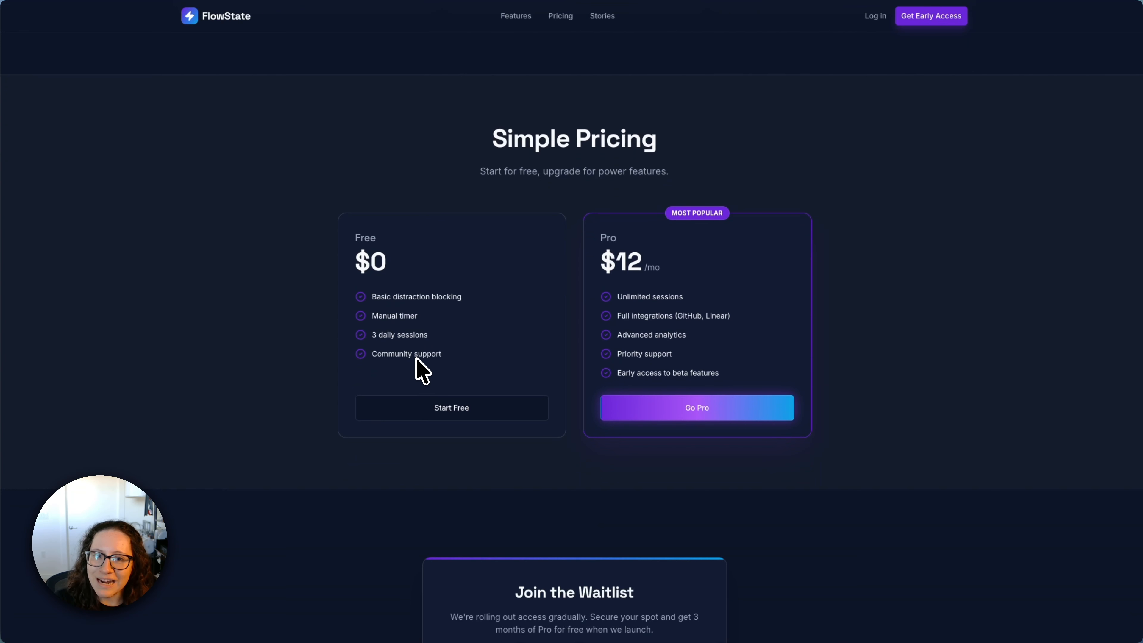
pyautogui.scroll(-5, 415, 360)
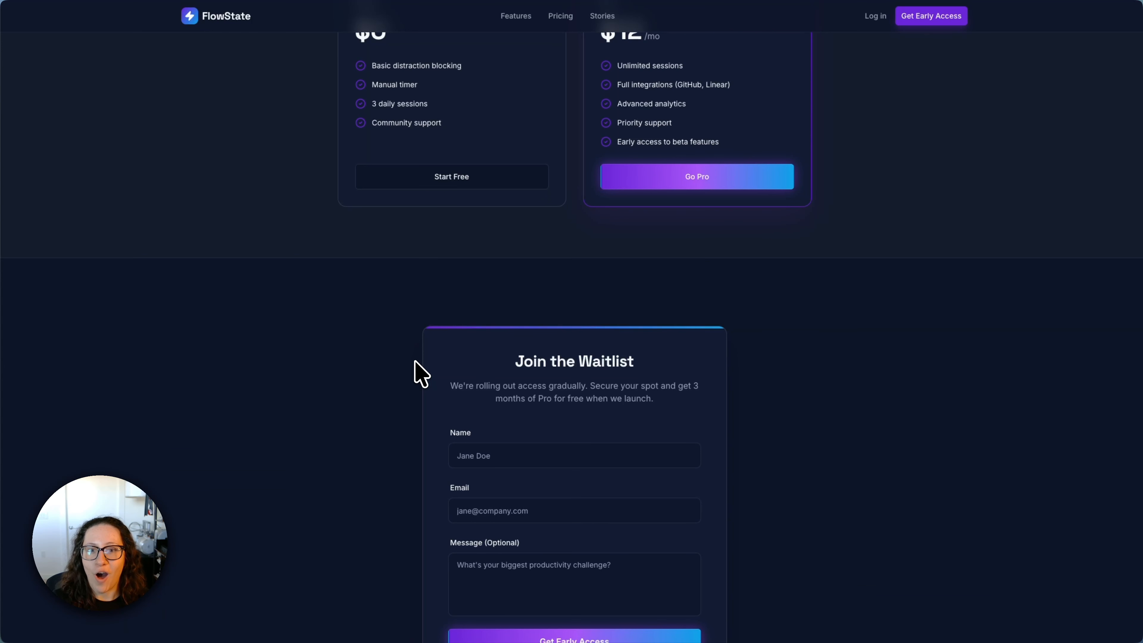
pyautogui.scroll(20, 421, 374)
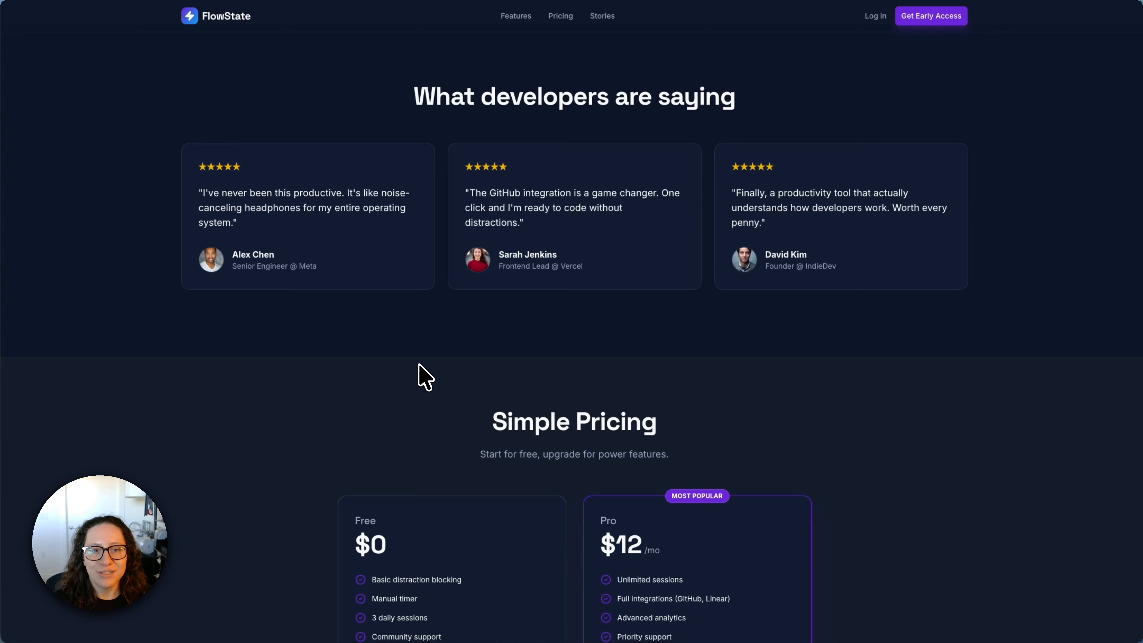